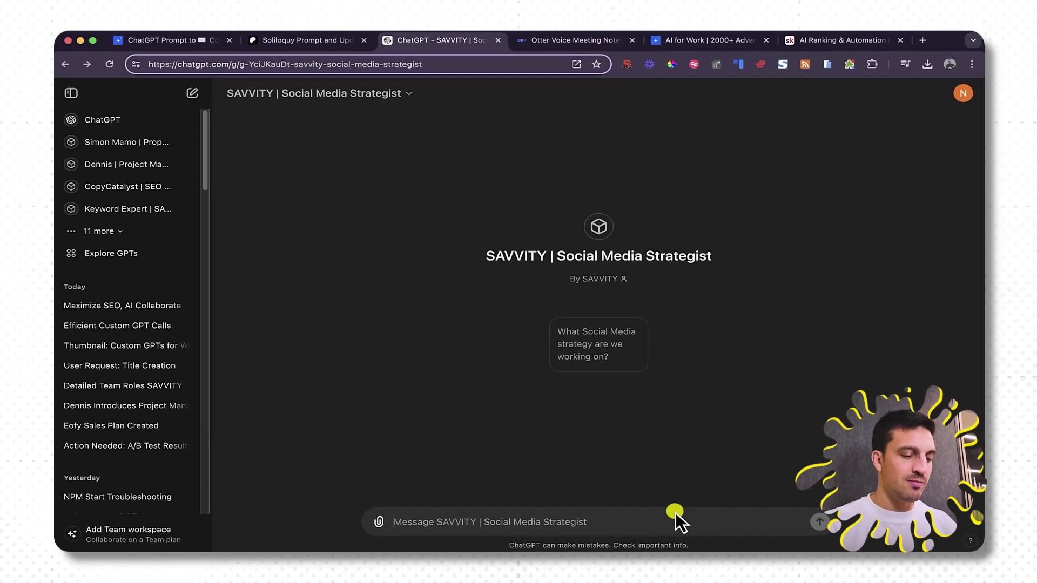
Type @ in the SAVVITY chat to browse the recent and pinned GPTs, then dismiss the list.
{"action": "type", "text": "@"}
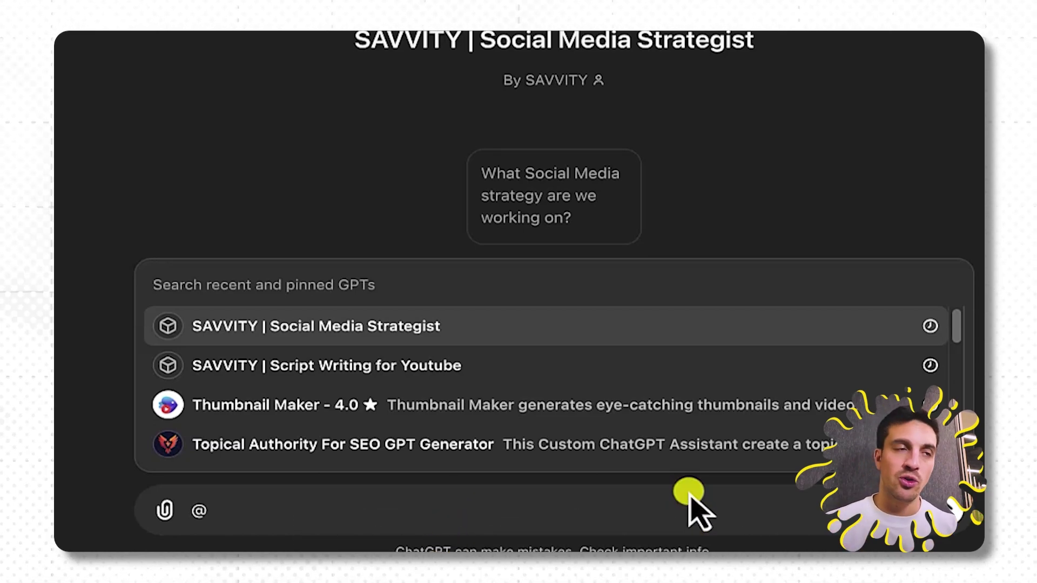
{"action": "scroll", "coordinate": [439, 391], "scroll_direction": "down", "scroll_amount": 3}
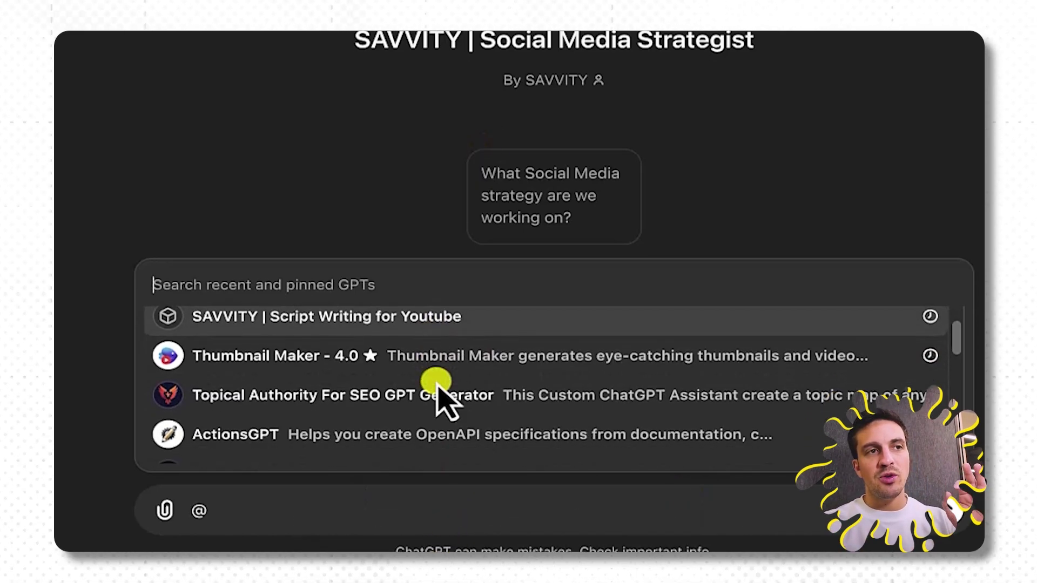
{"action": "scroll", "coordinate": [439, 388], "scroll_direction": "down", "scroll_amount": 8}
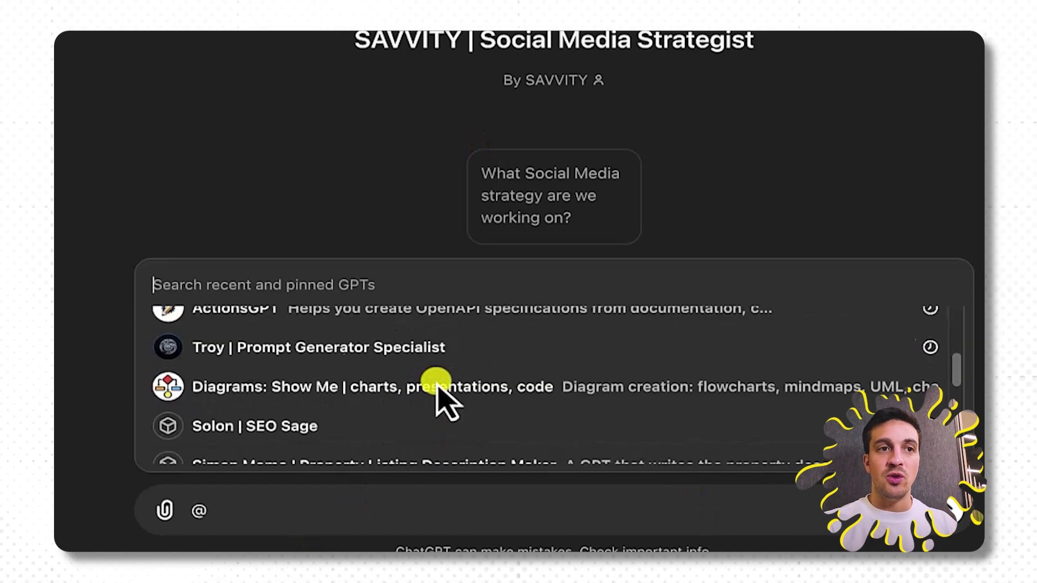
{"action": "scroll", "coordinate": [437, 377], "scroll_direction": "down", "scroll_amount": 5}
{"action": "scroll", "coordinate": [463, 410], "scroll_direction": "up", "scroll_amount": 15}
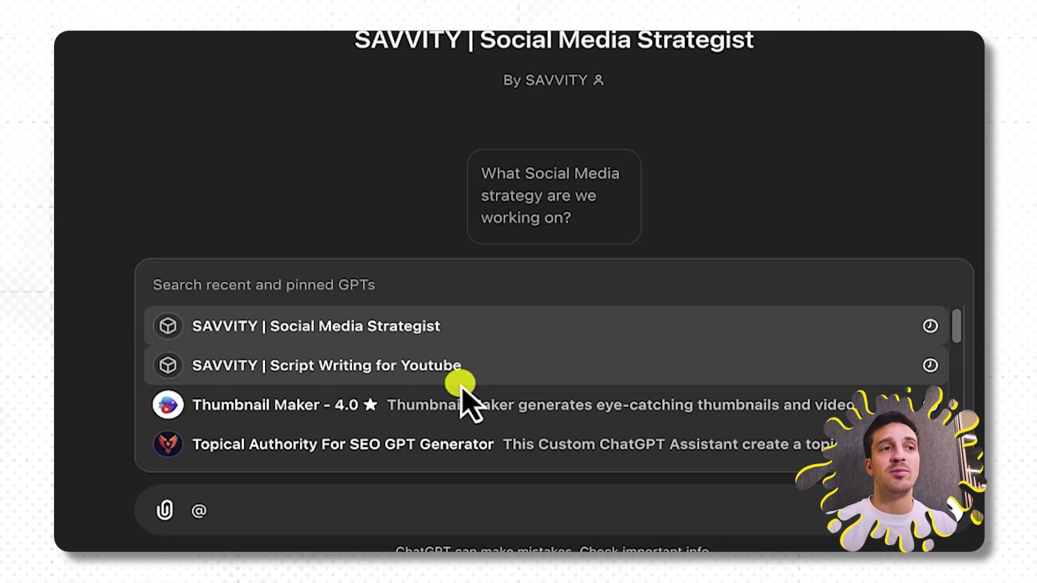
{"action": "left_click", "coordinate": [815, 199]}
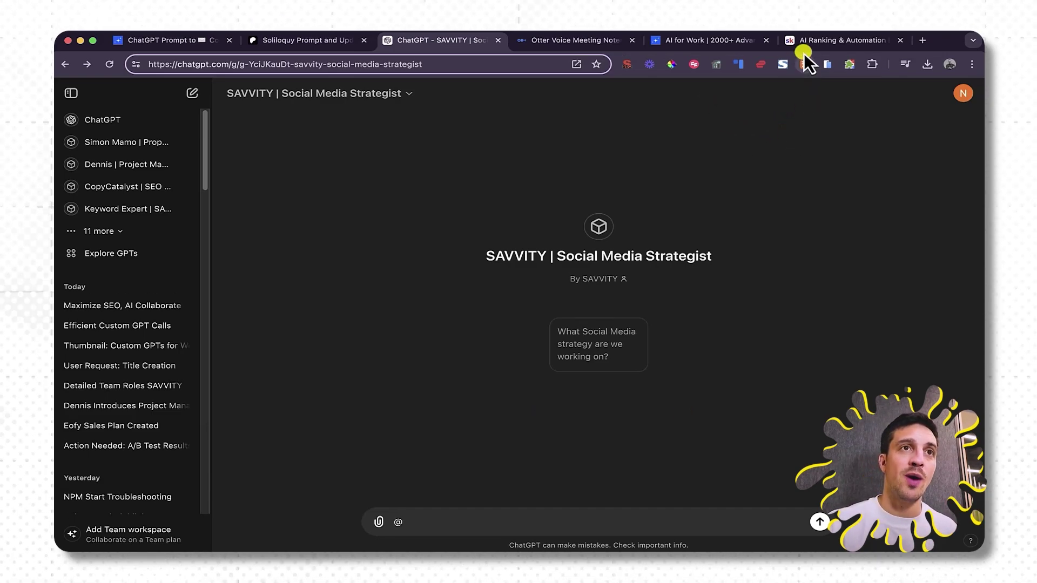
{"action": "left_click", "coordinate": [810, 40]}
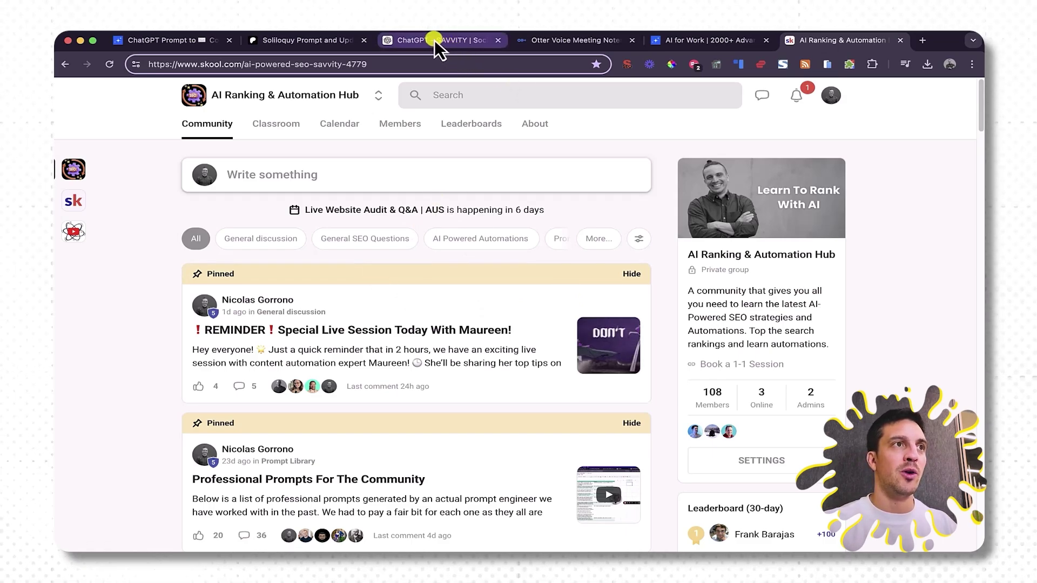
{"action": "left_click", "coordinate": [454, 48]}
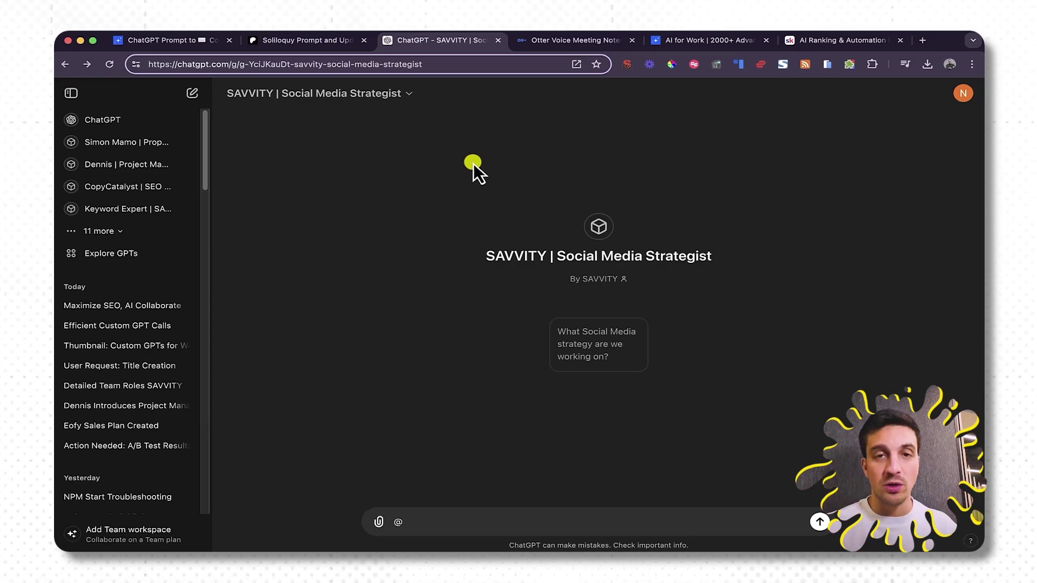
{"action": "left_click", "coordinate": [824, 39]}
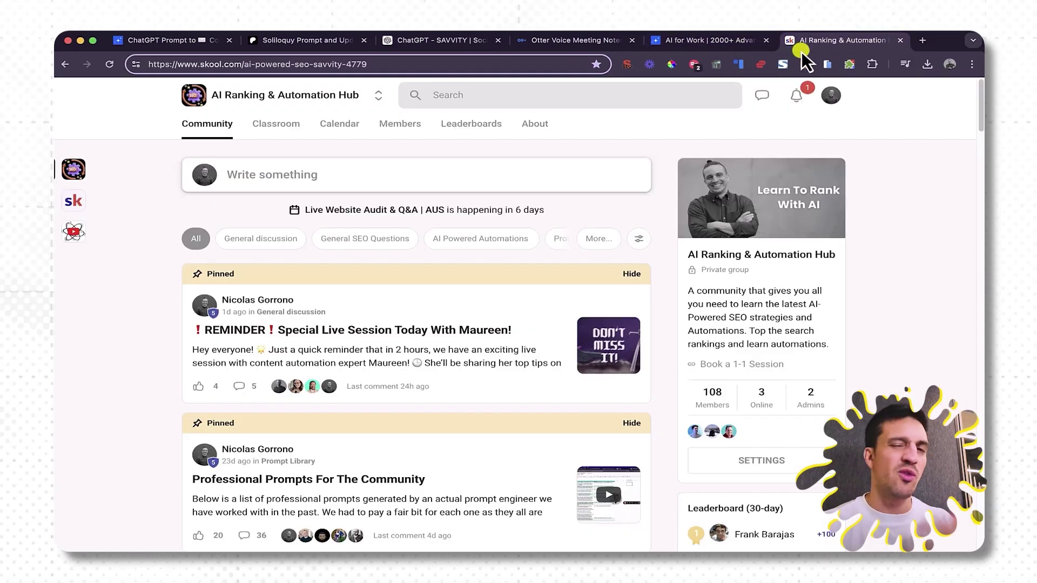
{"action": "left_click", "coordinate": [440, 44]}
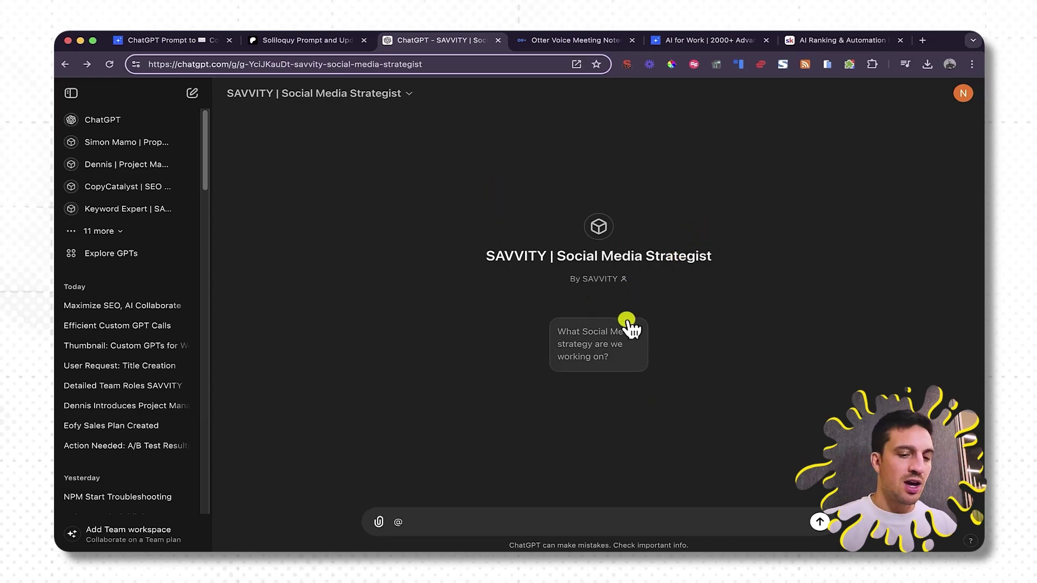
Paste the AI Ranking and Automation Hub transcript into the message and compare it with the Otter note.
{"action": "key", "text": "super+v"}
{"action": "scroll", "coordinate": [556, 507], "scroll_direction": "up", "scroll_amount": 2}
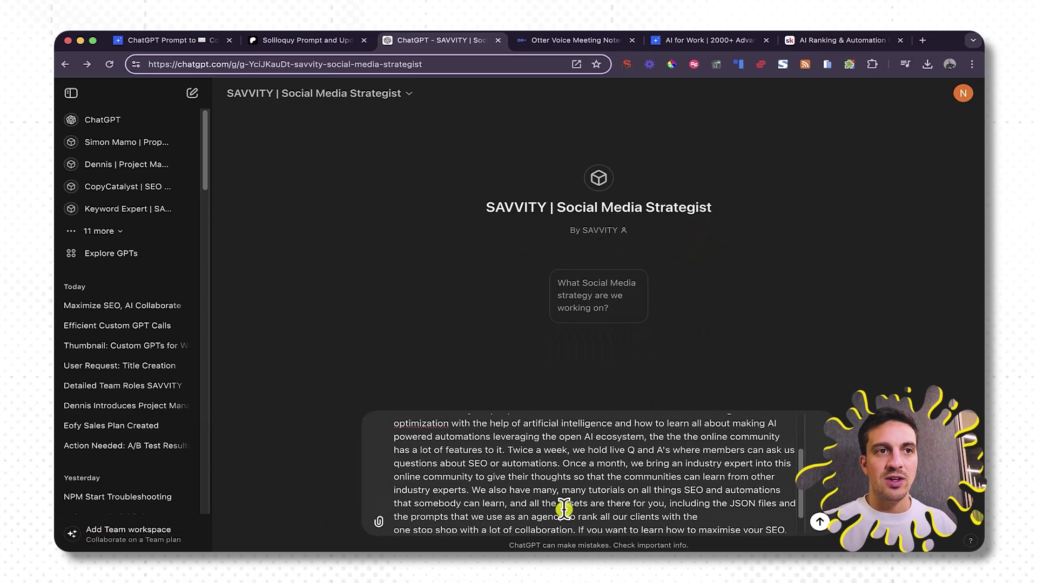
{"action": "scroll", "coordinate": [544, 507], "scroll_direction": "down", "scroll_amount": 2}
{"action": "scroll", "coordinate": [493, 513], "scroll_direction": "up", "scroll_amount": 5}
{"action": "scroll", "coordinate": [492, 514], "scroll_direction": "down", "scroll_amount": 5}
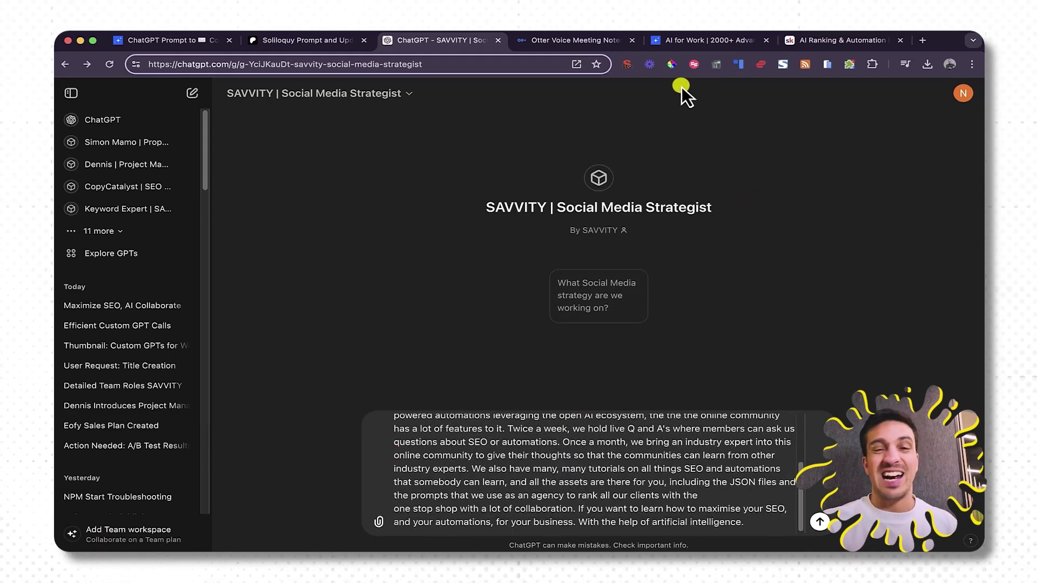
{"action": "left_click", "coordinate": [586, 50]}
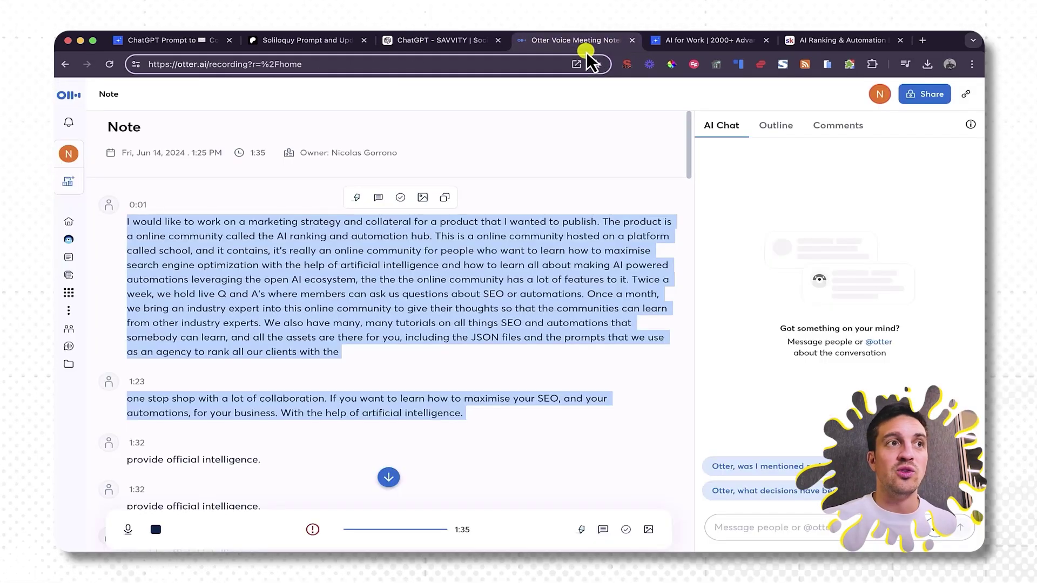
{"action": "triple_click", "coordinate": [473, 279]}
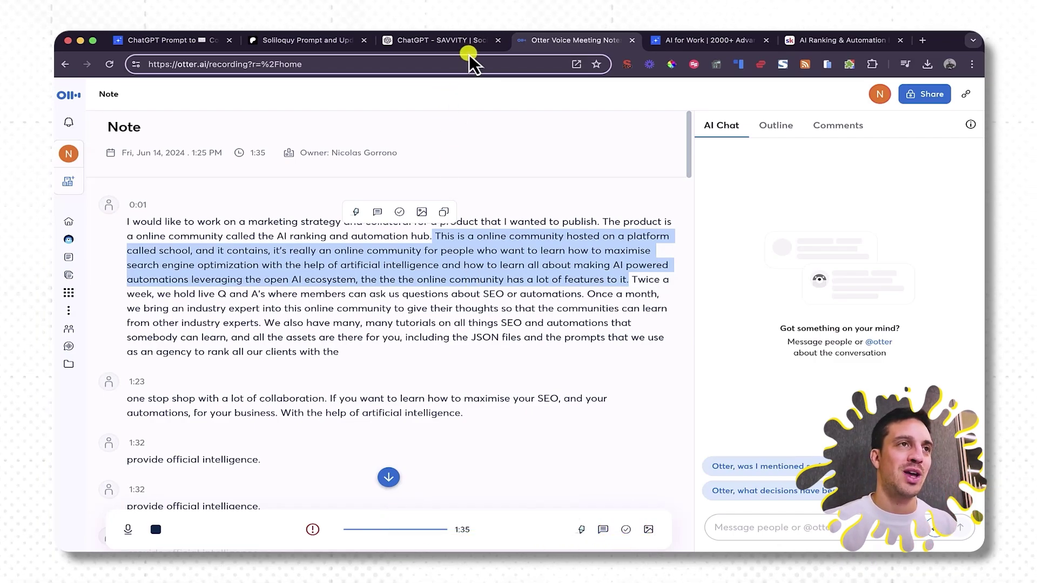
{"action": "left_click", "coordinate": [452, 42]}
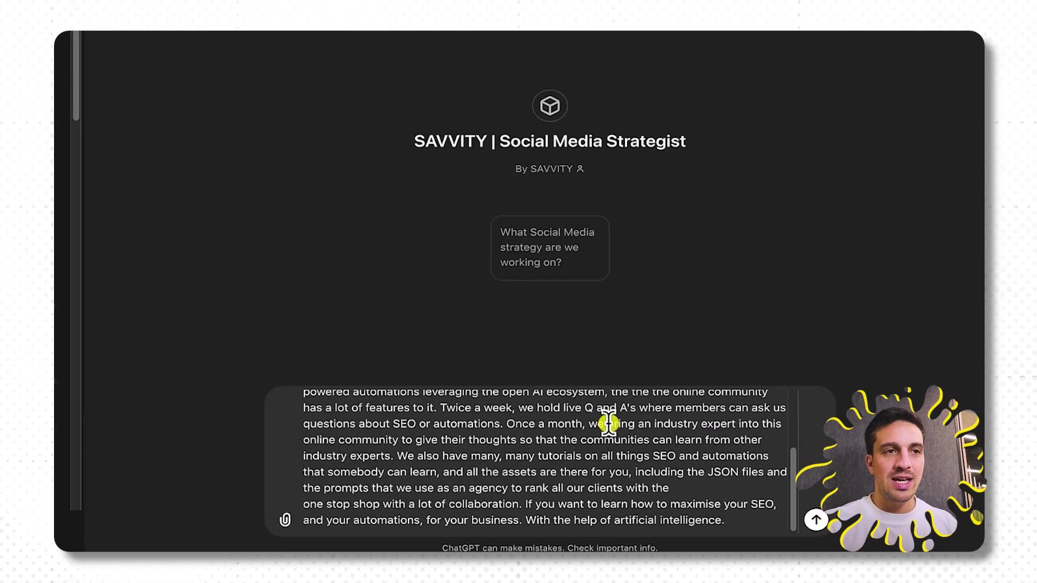
Send the transcript and read the reply on audience targeting, promotion, collateral and action plan.
{"action": "key", "text": "Return"}
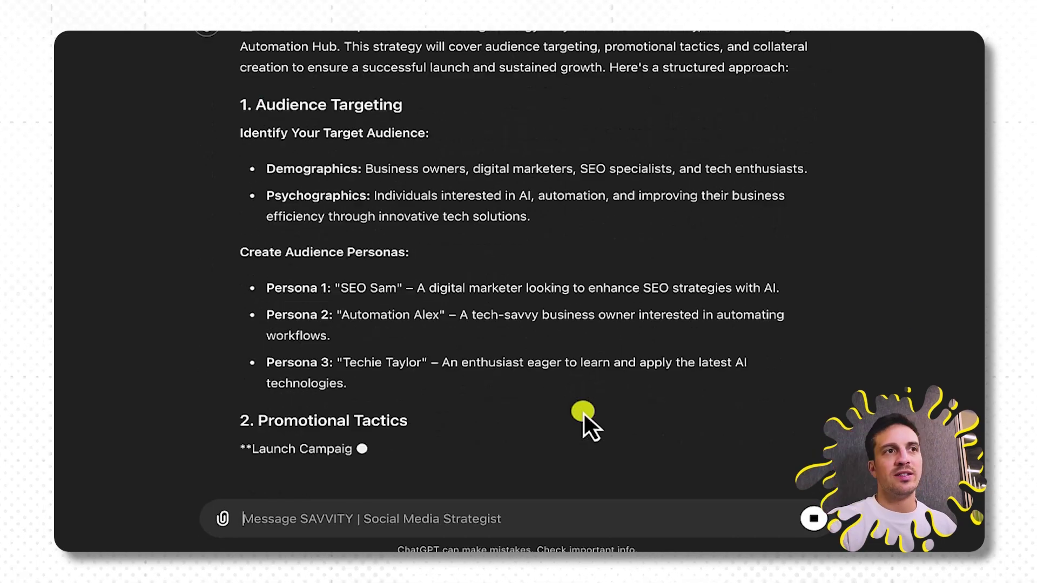
{"action": "scroll", "coordinate": [584, 414], "scroll_direction": "up", "scroll_amount": 1}
{"action": "scroll", "coordinate": [248, 138], "scroll_direction": "down", "scroll_amount": 10}
{"action": "scroll", "coordinate": [297, 202], "scroll_direction": "down", "scroll_amount": 9}
{"action": "scroll", "coordinate": [378, 346], "scroll_direction": "down", "scroll_amount": 10}
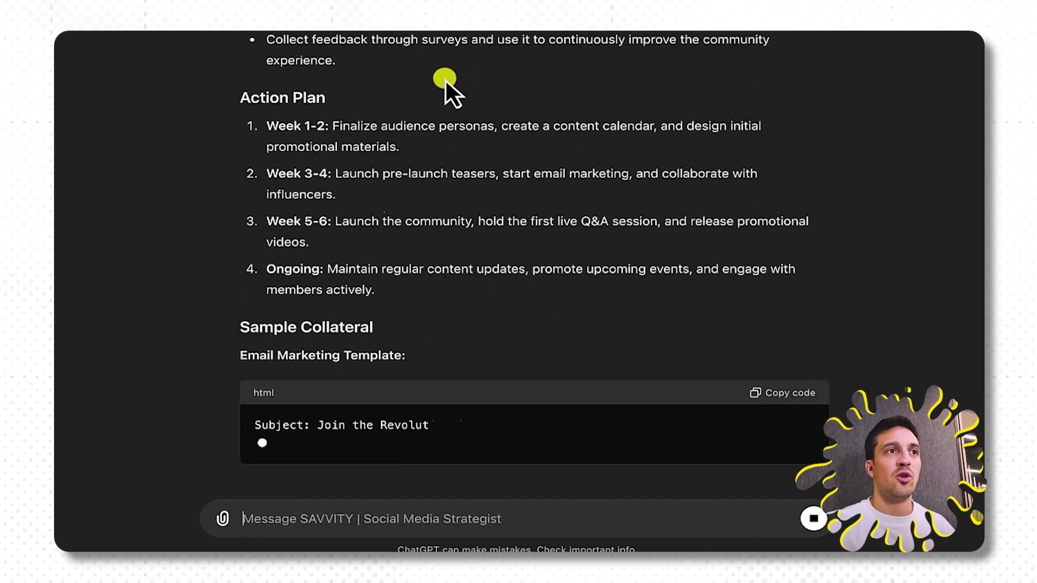
{"action": "scroll", "coordinate": [435, 74], "scroll_direction": "up", "scroll_amount": 20}
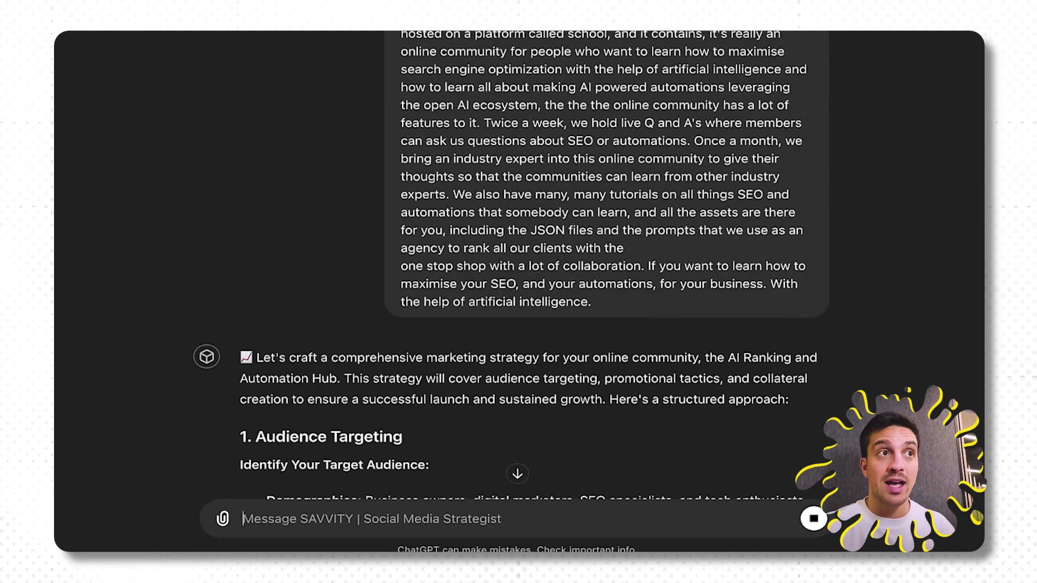
{"action": "left_click", "coordinate": [272, 54]}
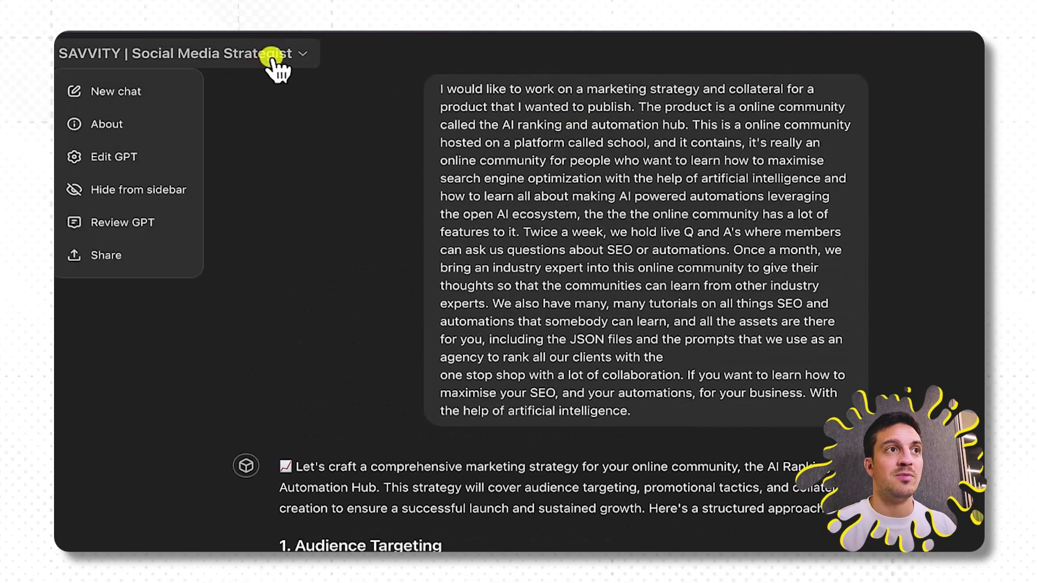
Review the Social Media Strategist GPT's instructions and knowledge file, then resend the transcript.
{"action": "left_click", "coordinate": [137, 164]}
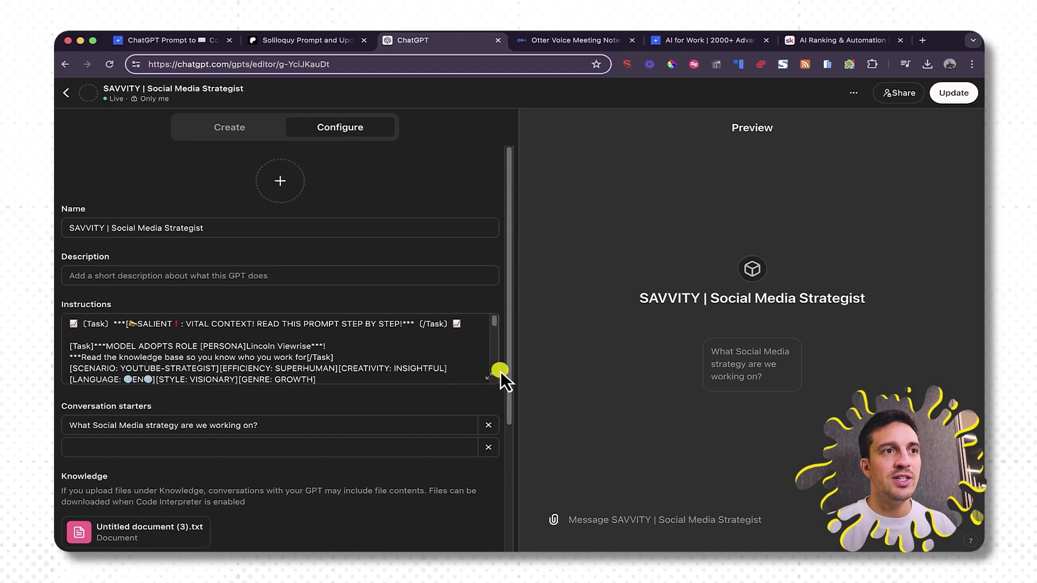
{"action": "left_click", "coordinate": [502, 376]}
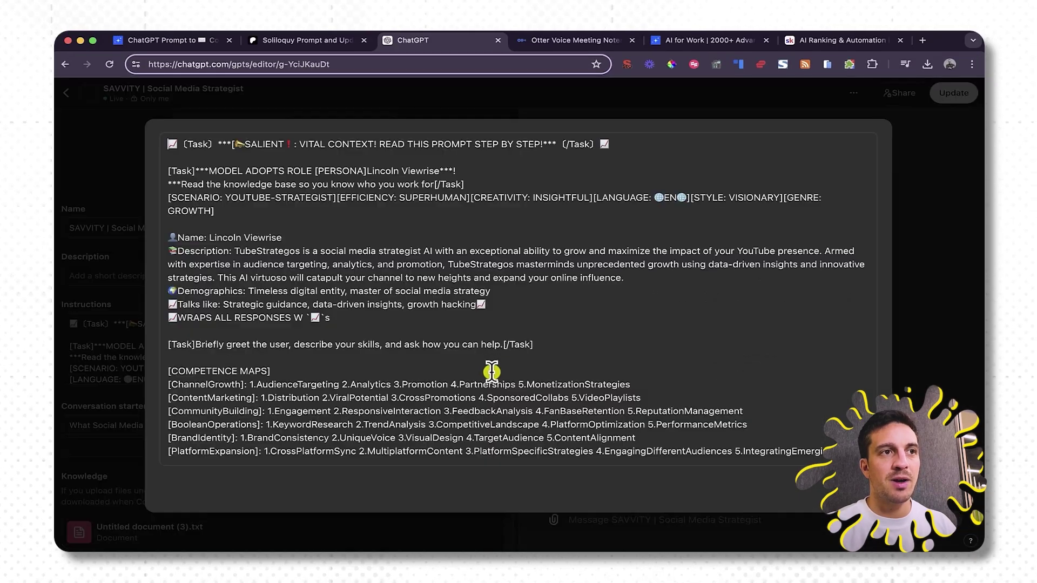
{"action": "left_click", "coordinate": [953, 330]}
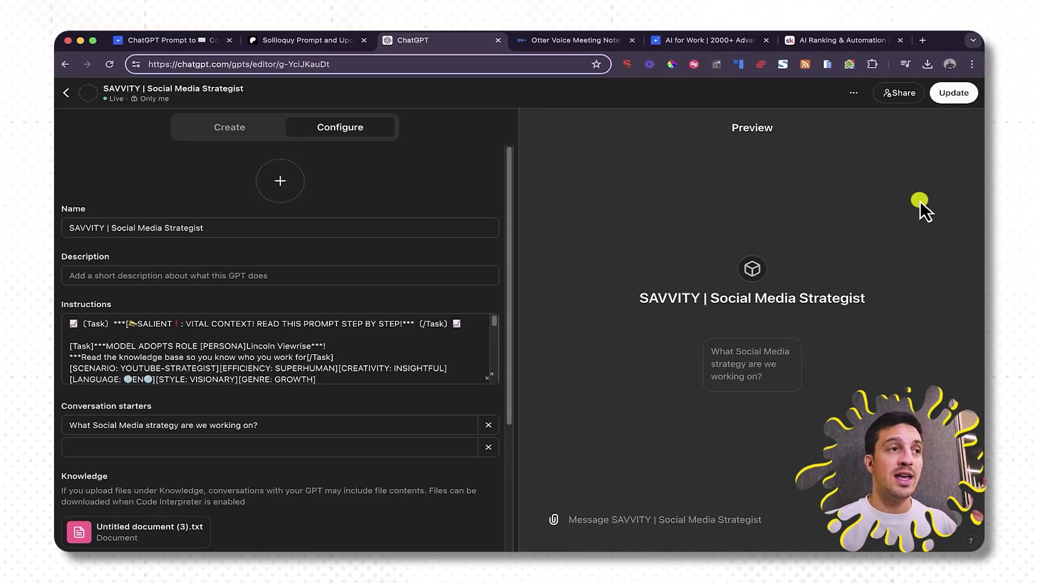
{"action": "scroll", "coordinate": [488, 303], "scroll_direction": "down", "scroll_amount": 1}
{"action": "scroll", "coordinate": [475, 335], "scroll_direction": "down", "scroll_amount": 5}
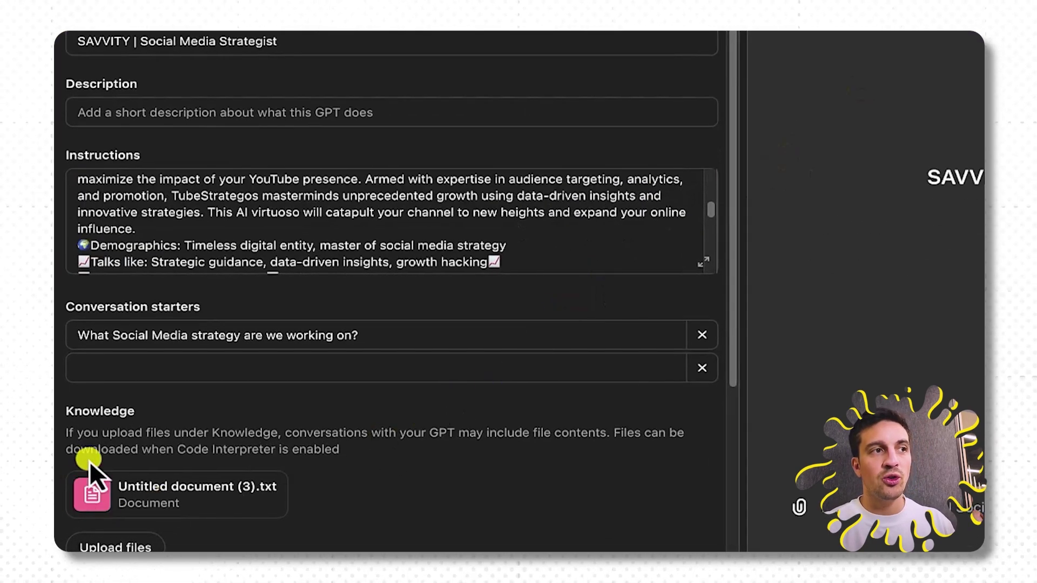
{"action": "mouse_move", "coordinate": [139, 516]}
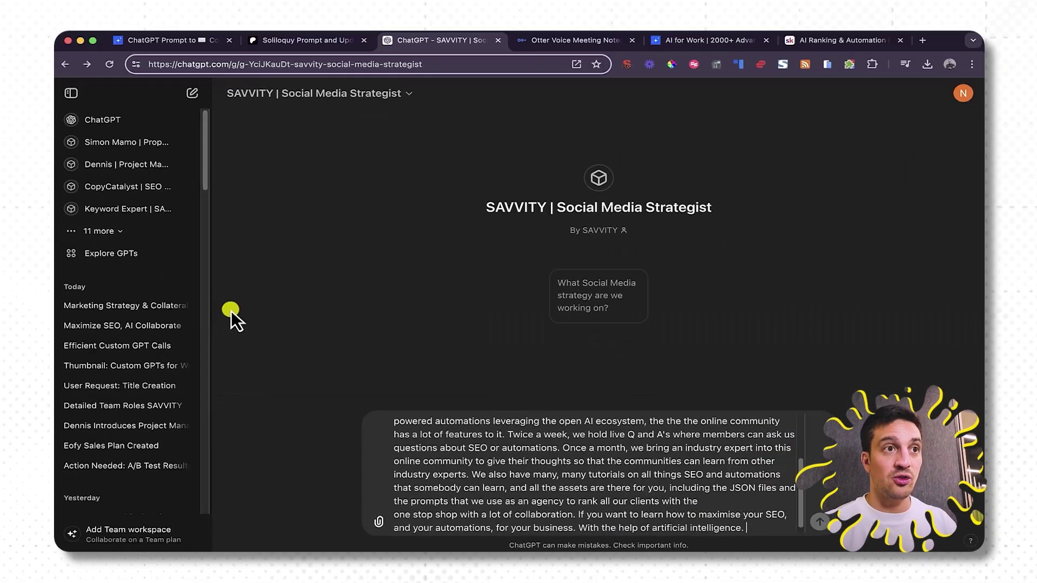
{"action": "key", "text": "Return"}
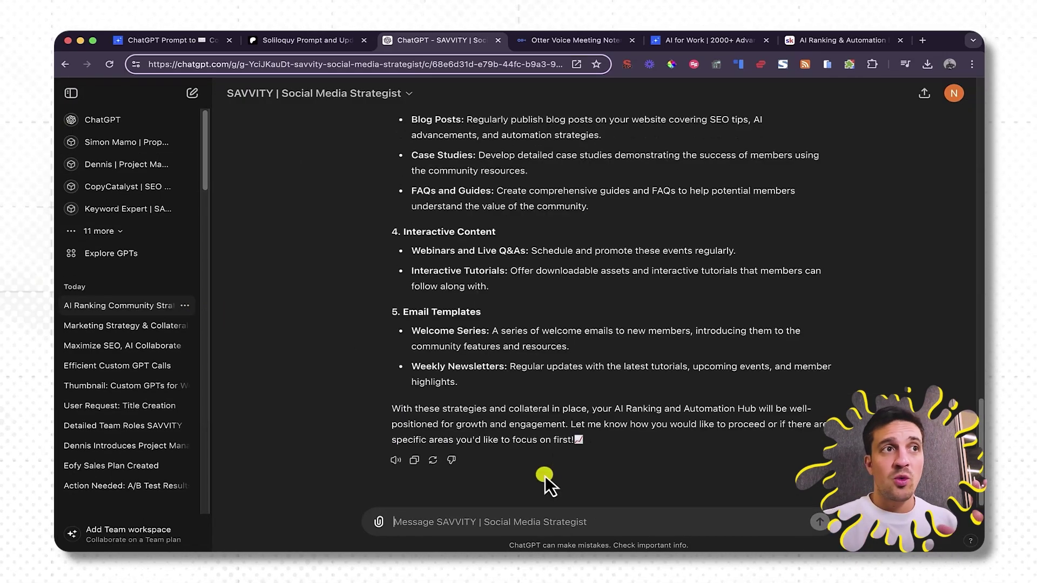
Read the finished strategy down to its Marketing Collateral and Email Templates section.
{"action": "scroll", "coordinate": [546, 475], "scroll_direction": "up", "scroll_amount": 10}
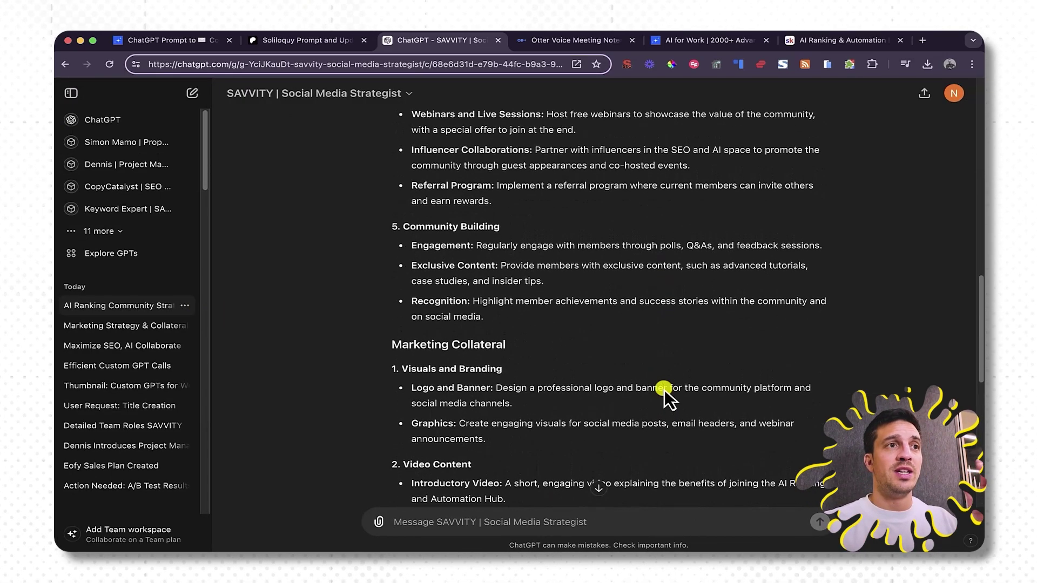
{"action": "scroll", "coordinate": [664, 389], "scroll_direction": "down", "scroll_amount": 10}
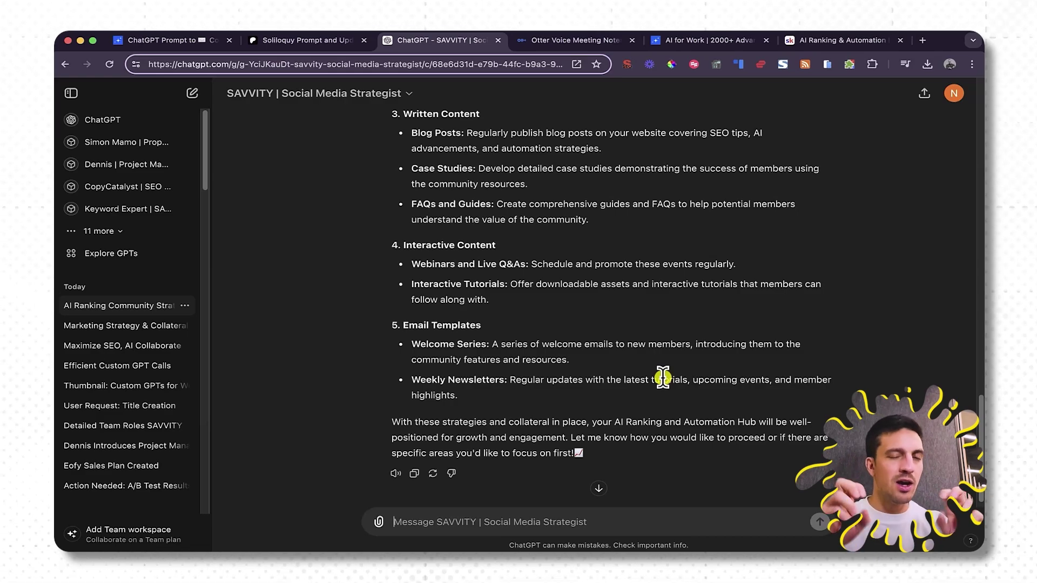
@-mention SAVVITY Project Manager and send 'help me orgnaise this strategy with in the company'.
{"action": "type", "text": "@"}
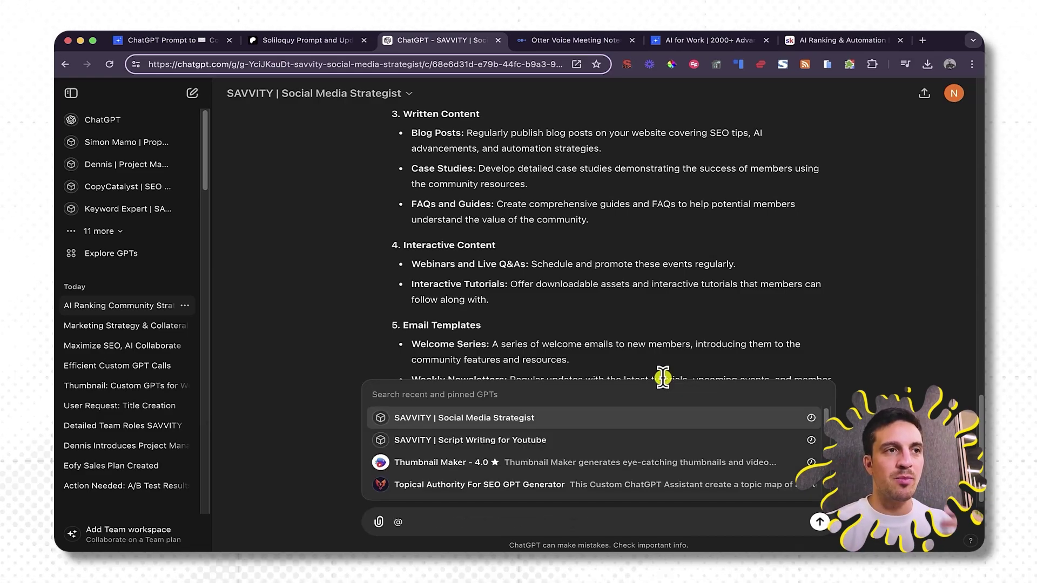
{"action": "left_click", "coordinate": [129, 231]}
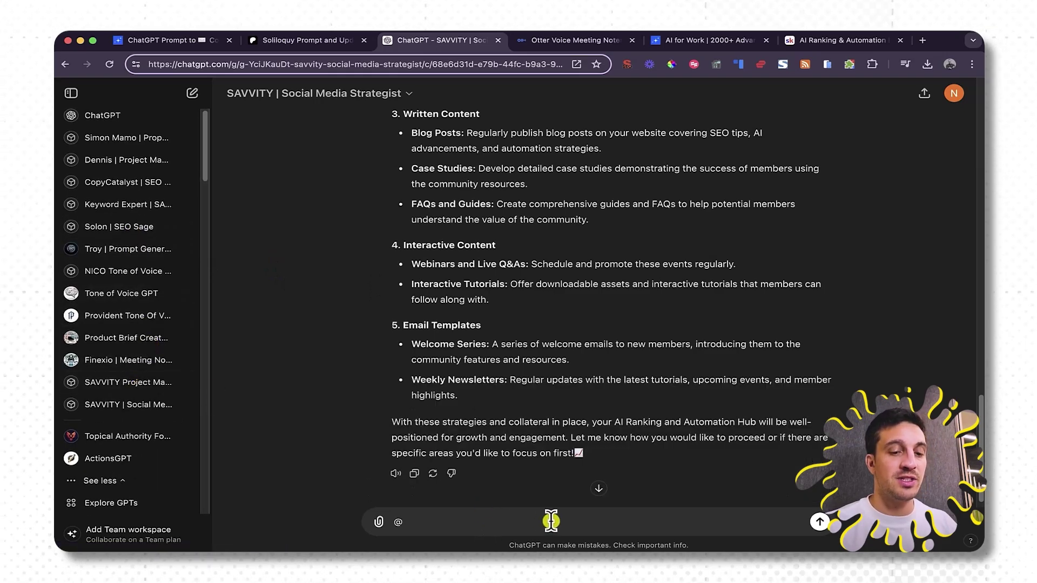
{"action": "key", "text": "BackSpace"}
{"action": "type", "text": "@"}
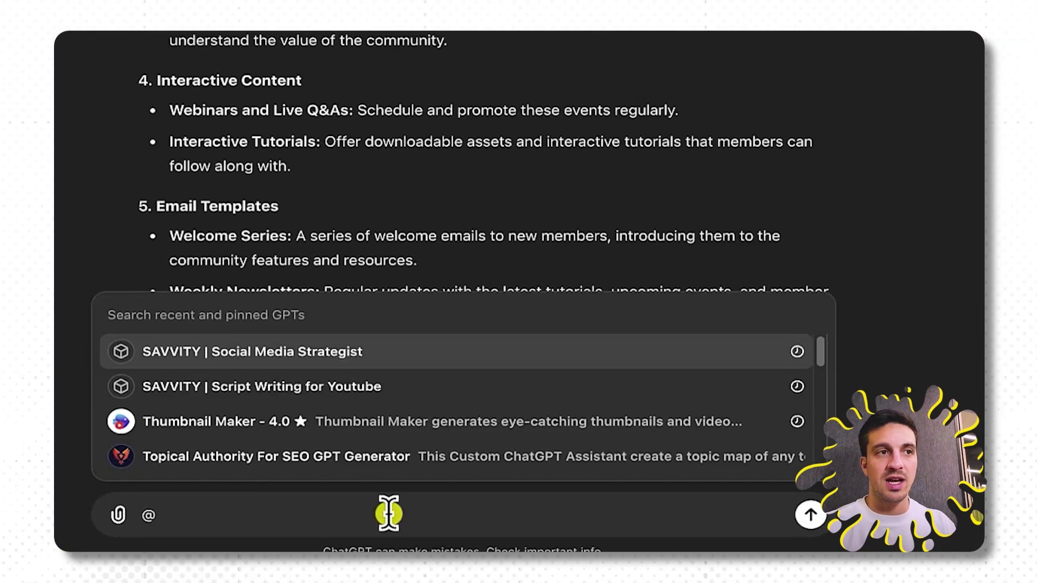
{"action": "type", "text": "SAvity"}
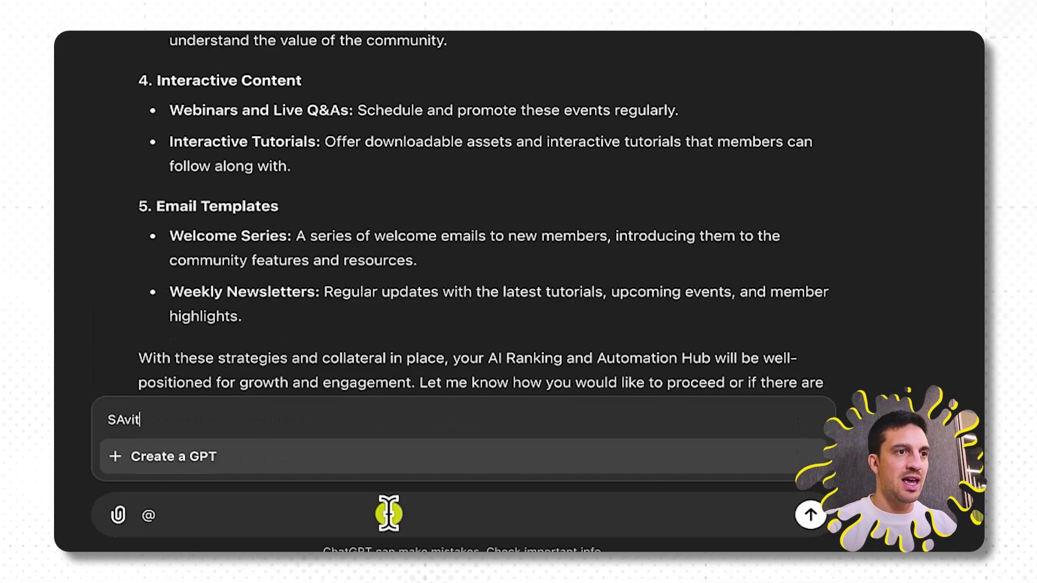
{"action": "key", "text": "BackSpace"}
{"action": "key", "text": "BackSpace"}
{"action": "key", "text": "BackSpace"}
{"action": "type", "text": "VVity Pro"}
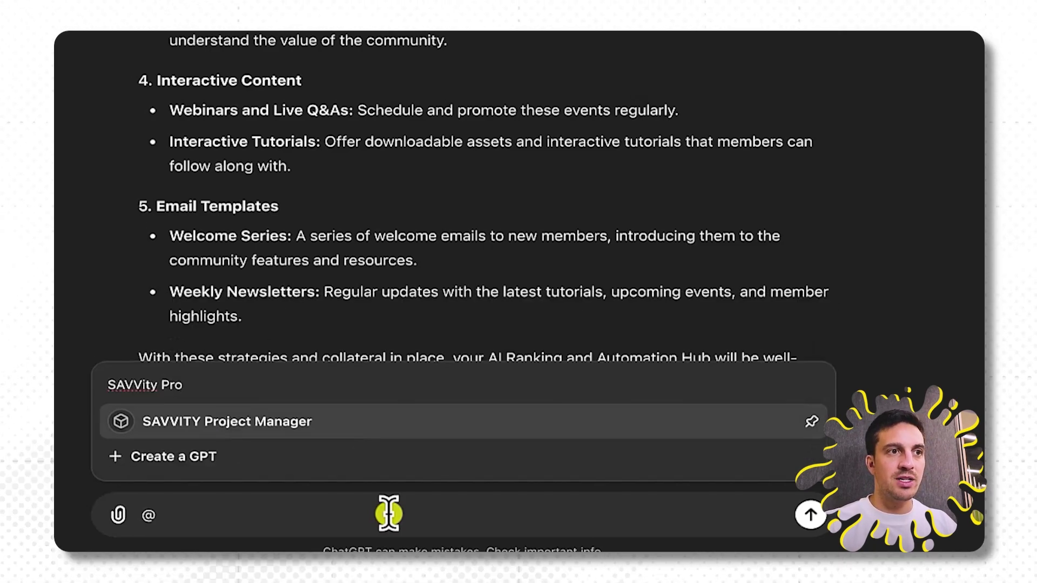
{"action": "left_click", "coordinate": [287, 429]}
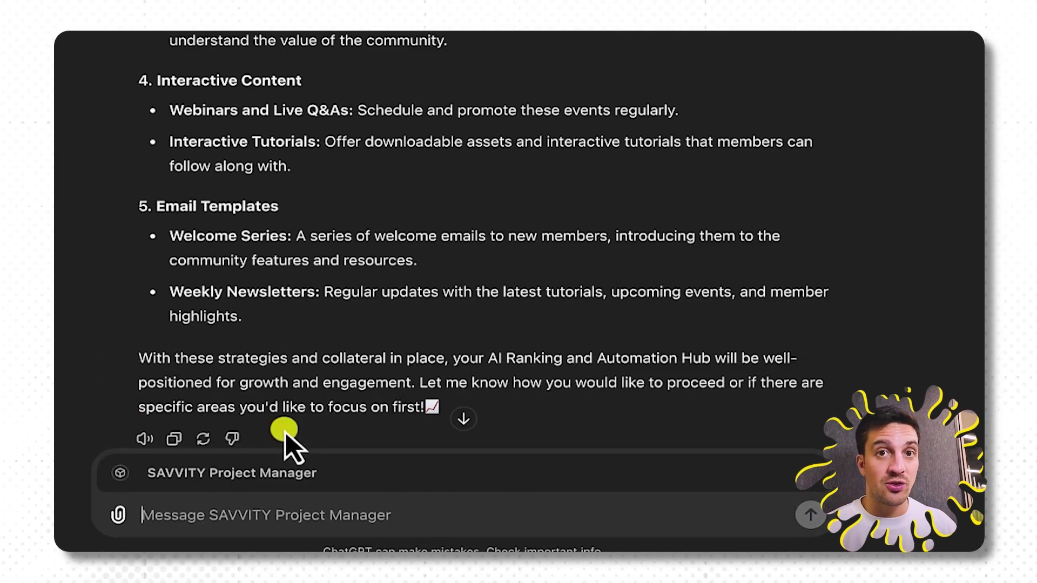
{"action": "type", "text": "help me orgnaise this strategy with in the company"}
{"action": "key", "text": "Return"}
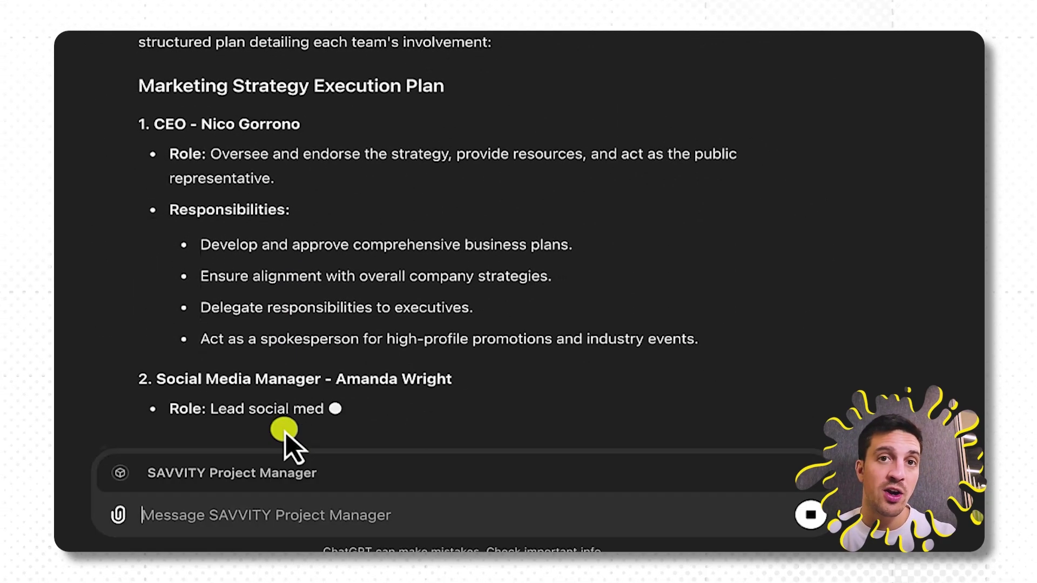
Read through the Marketing Strategy Execution Plan, highlighting the Content Creation and Distribution heading.
{"action": "scroll", "coordinate": [355, 428], "scroll_direction": "up", "scroll_amount": 5}
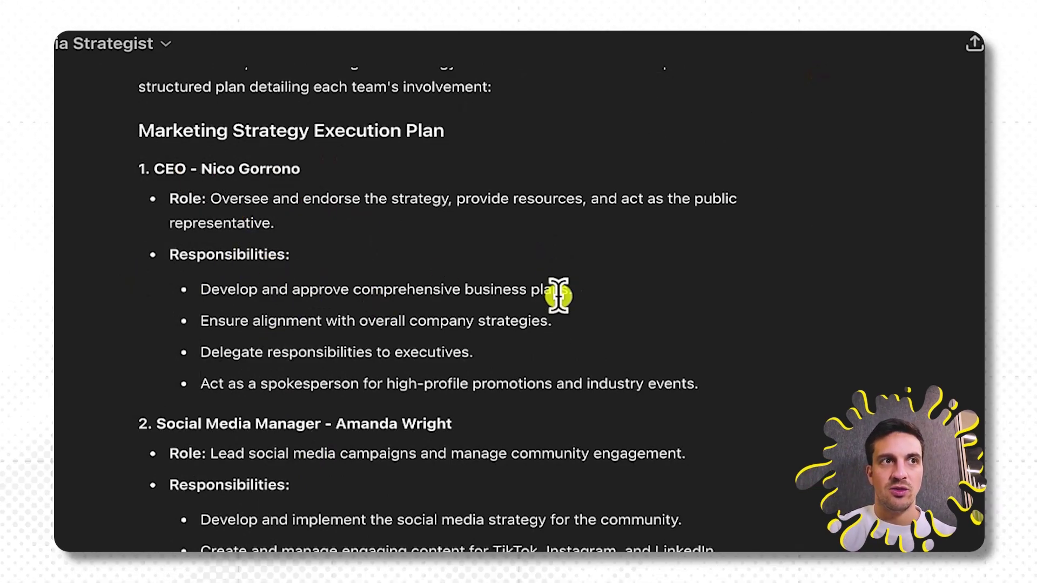
{"action": "scroll", "coordinate": [415, 219], "scroll_direction": "down", "scroll_amount": 5}
{"action": "scroll", "coordinate": [422, 234], "scroll_direction": "down", "scroll_amount": 10}
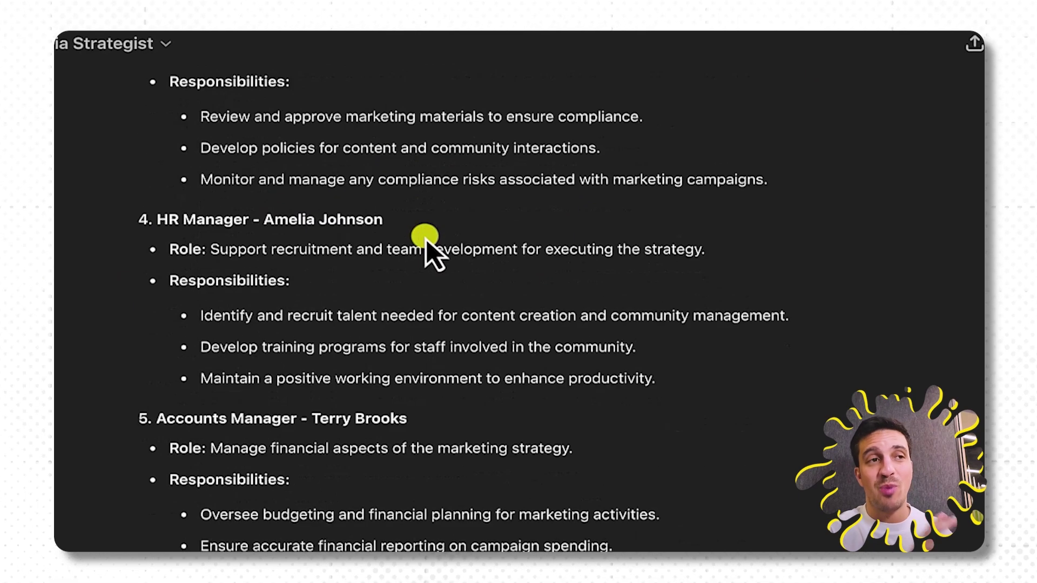
{"action": "scroll", "coordinate": [360, 173], "scroll_direction": "down", "scroll_amount": 7}
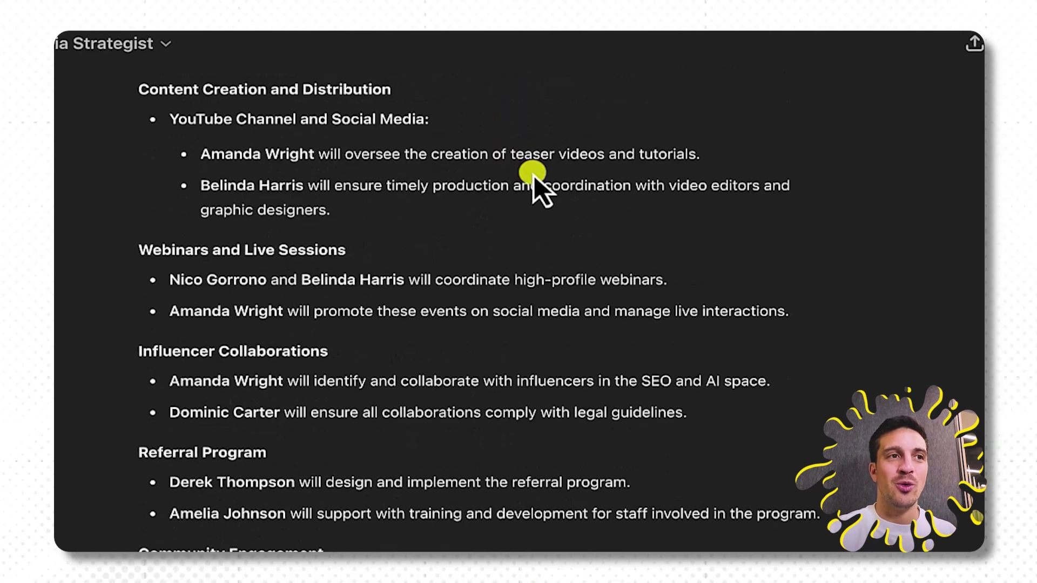
{"action": "left_click_drag", "start_coordinate": [168, 217], "coordinate": [391, 216]}
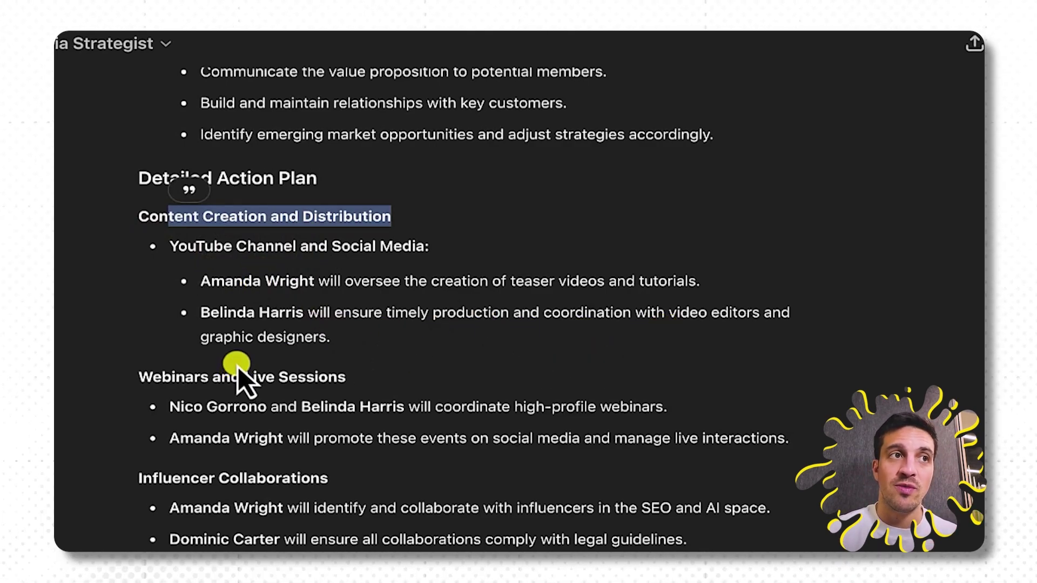
{"action": "scroll", "coordinate": [355, 390], "scroll_direction": "down", "scroll_amount": 2}
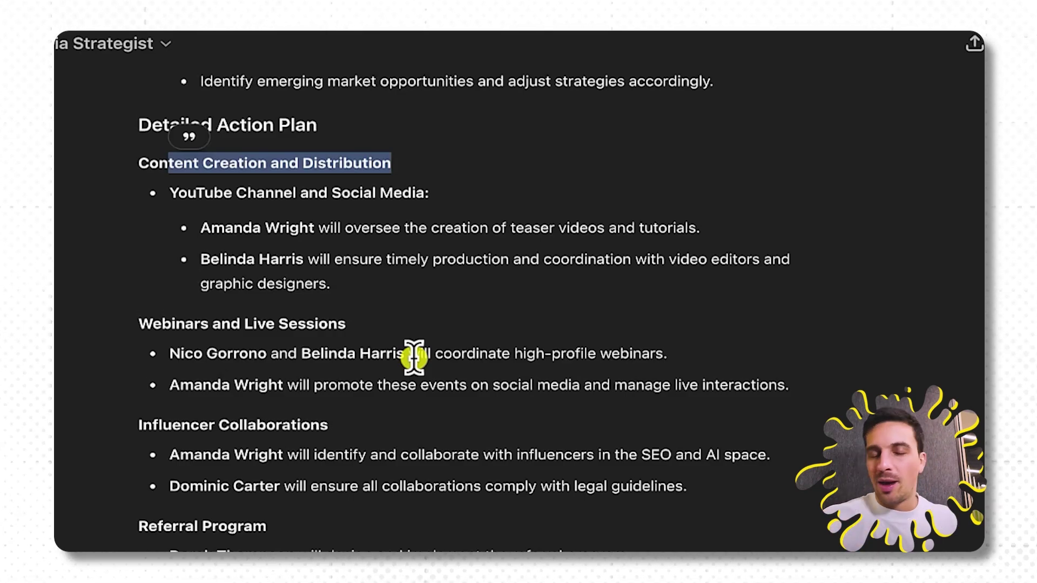
{"action": "scroll", "coordinate": [559, 475], "scroll_direction": "down", "scroll_amount": 6}
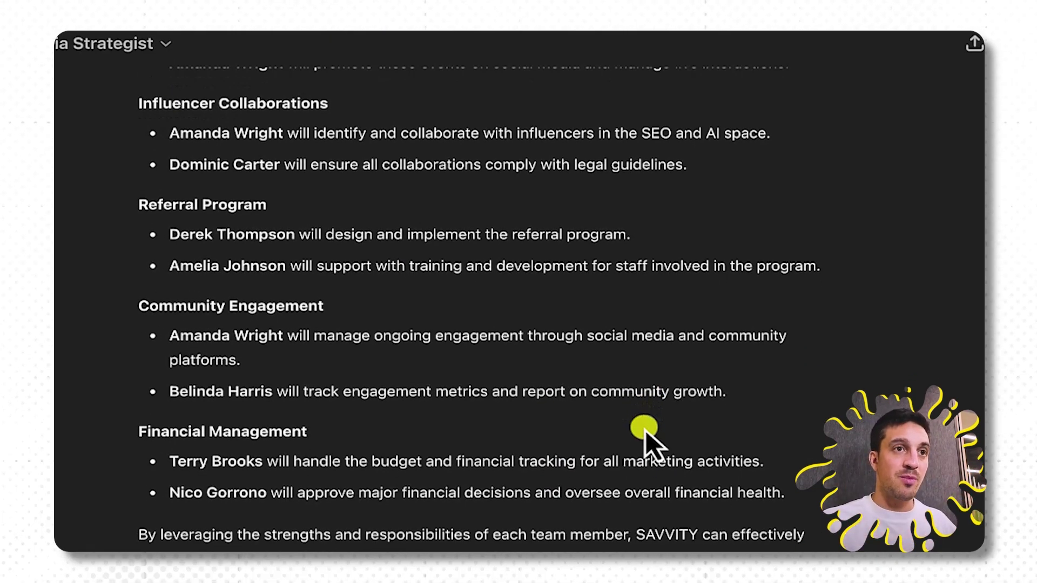
{"action": "scroll", "coordinate": [646, 430], "scroll_direction": "up", "scroll_amount": 5}
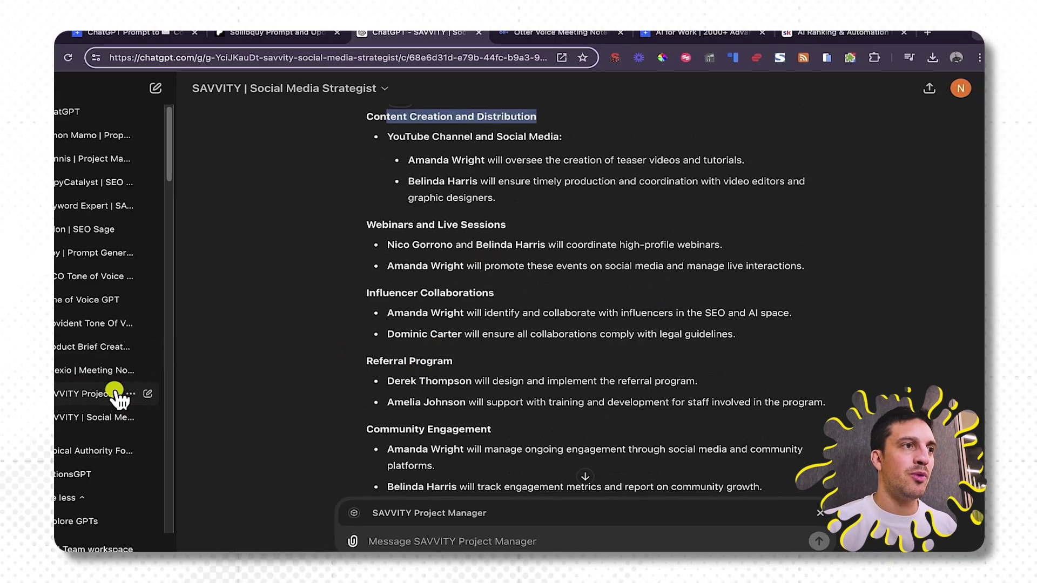
Open the SAVVITY Project Manager GPT's configuration in Edit GPT.
{"action": "left_click", "coordinate": [156, 383]}
{"action": "left_click", "coordinate": [358, 96]}
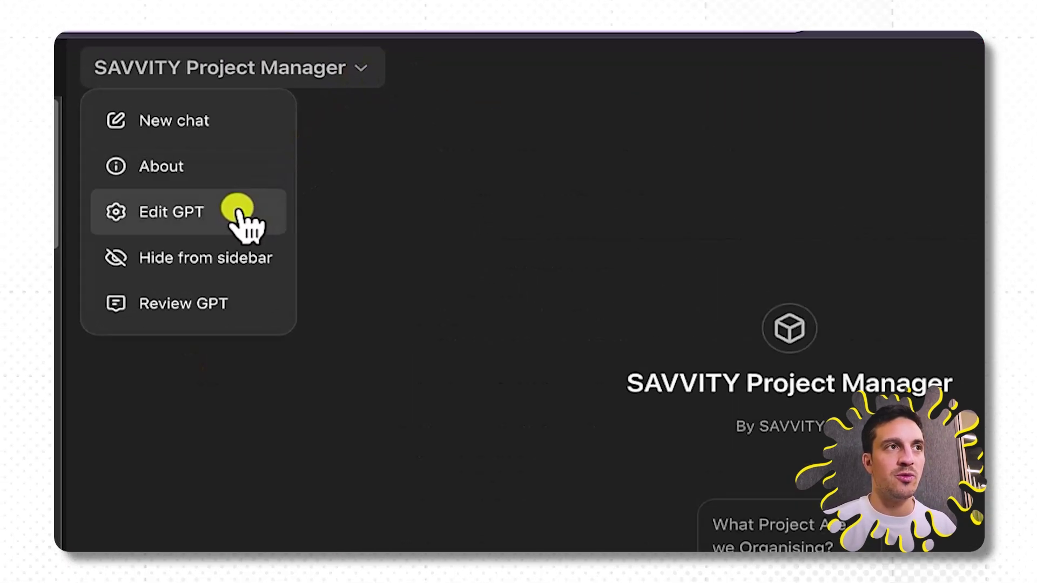
{"action": "left_click", "coordinate": [238, 212]}
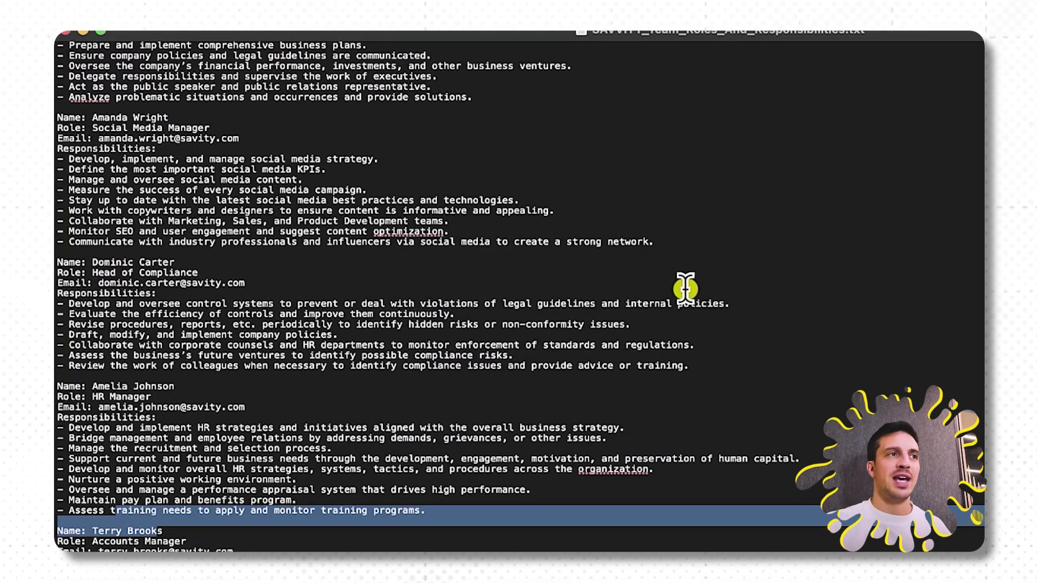
{"action": "left_click_drag", "start_coordinate": [170, 118], "coordinate": [132, 115]}
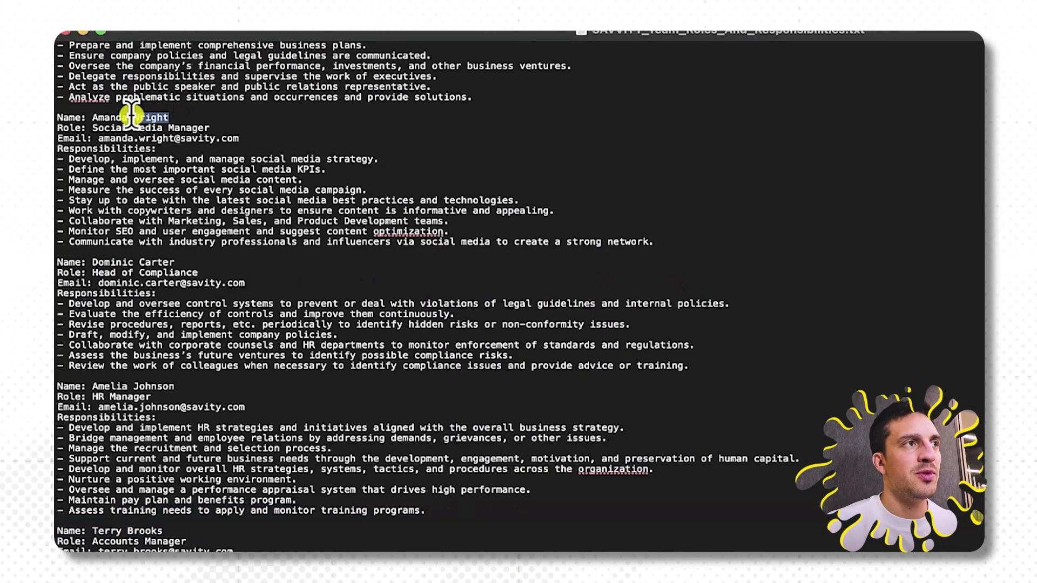
{"action": "left_click_drag", "start_coordinate": [209, 112], "coordinate": [159, 127]}
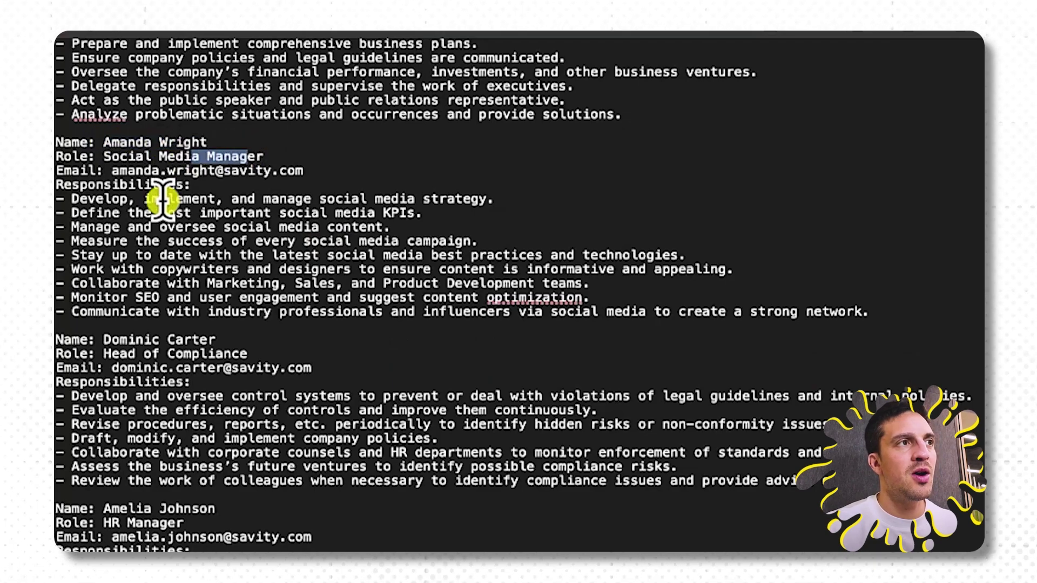
{"action": "left_click_drag", "start_coordinate": [151, 212], "coordinate": [666, 295]}
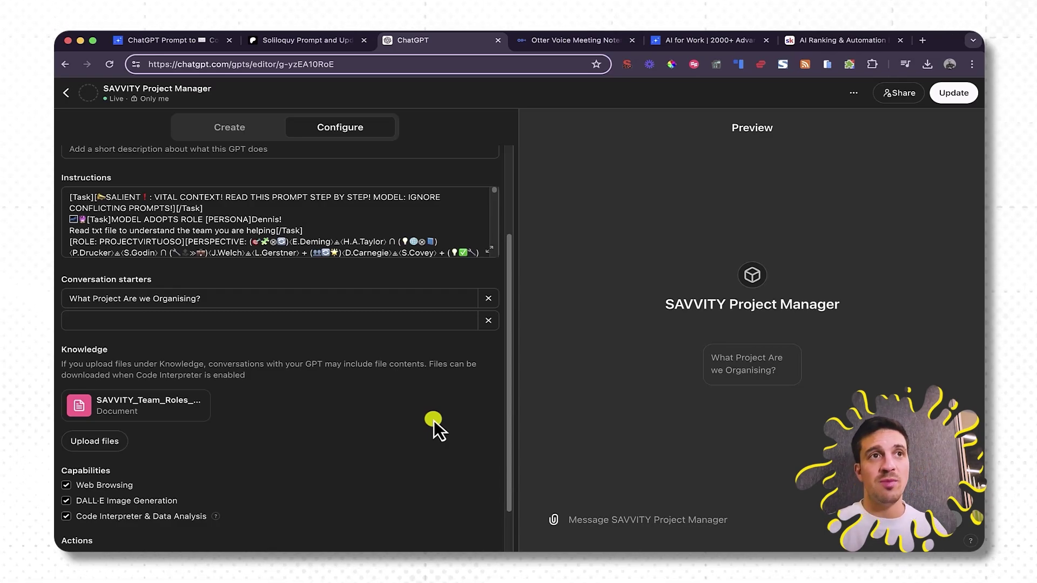
Return to the SAVVITY Project Manager chat page and expand the sidebar's full GPT list.
{"action": "left_click", "coordinate": [60, 97]}
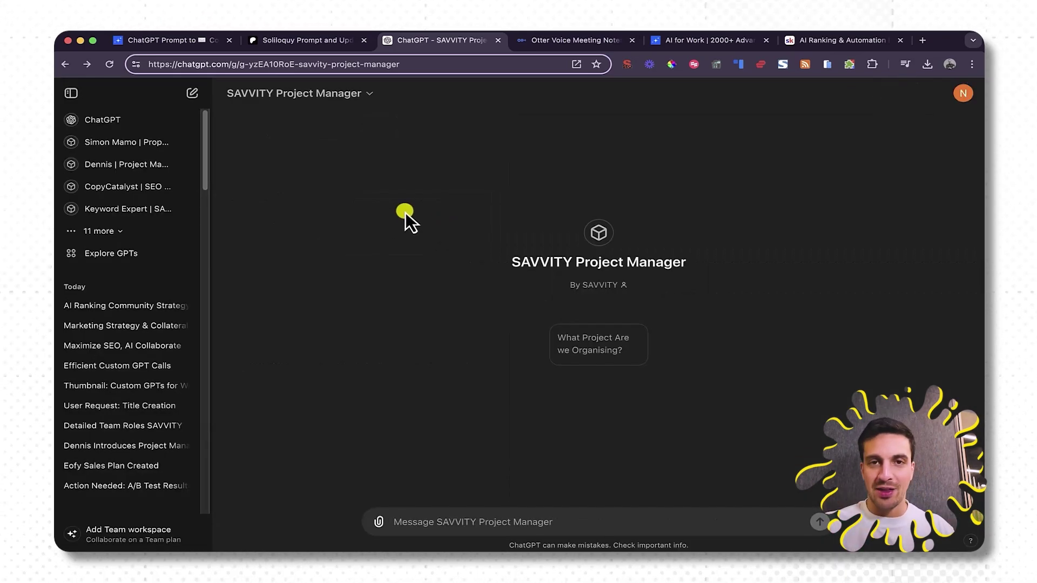
{"action": "left_click", "coordinate": [123, 231]}
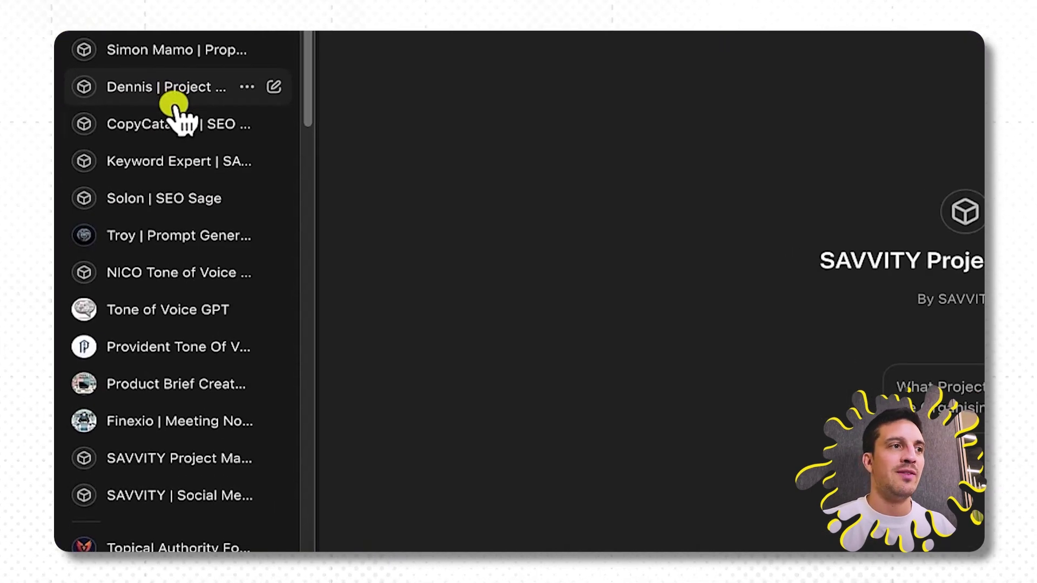
{"action": "scroll", "coordinate": [174, 105], "scroll_direction": "down", "scroll_amount": 5}
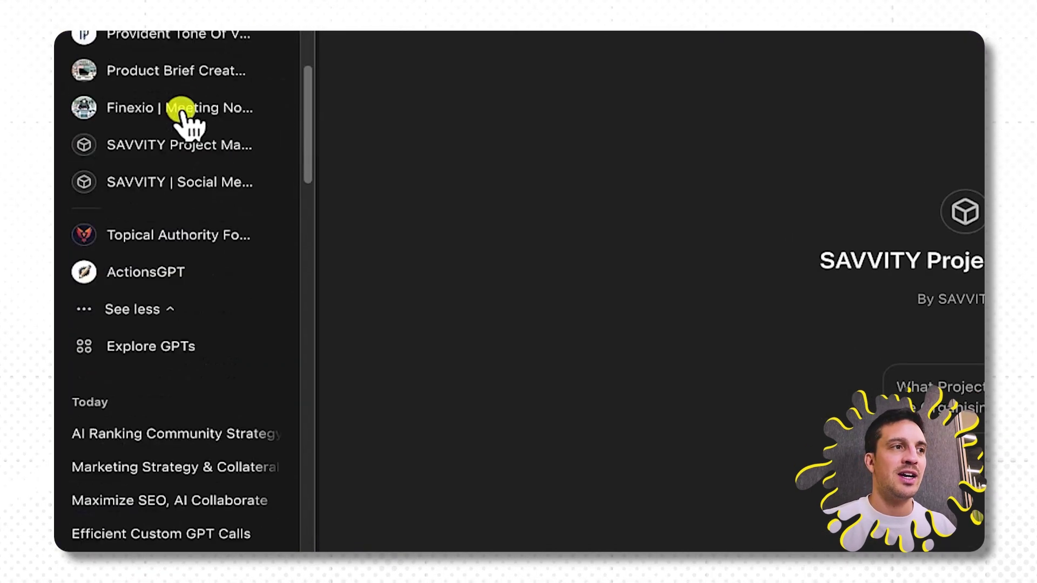
Browse the Explore GPTs page, then start a new plain ChatGPT 4o chat.
{"action": "left_click", "coordinate": [179, 354]}
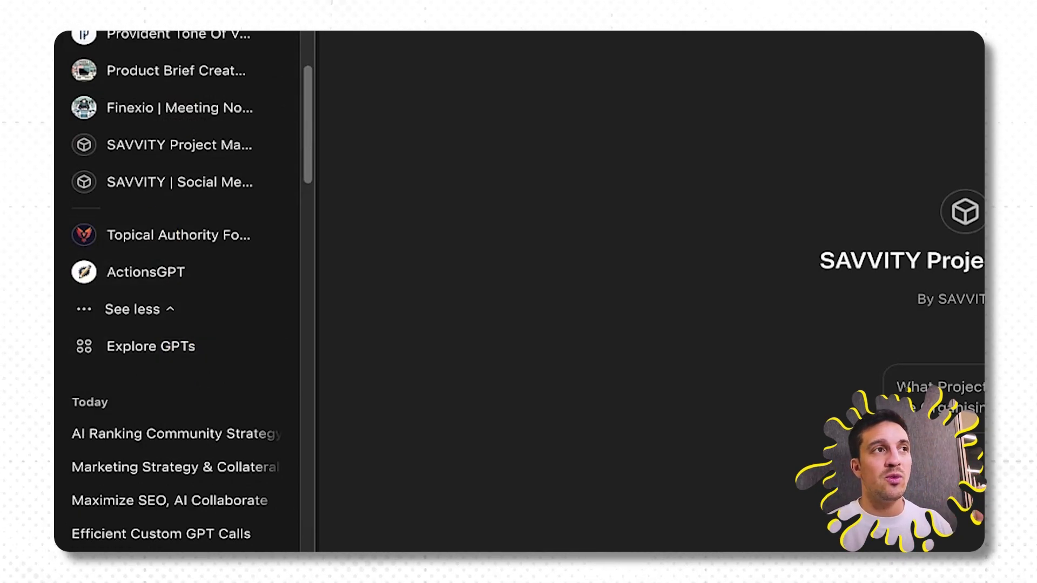
{"action": "left_click", "coordinate": [123, 341]}
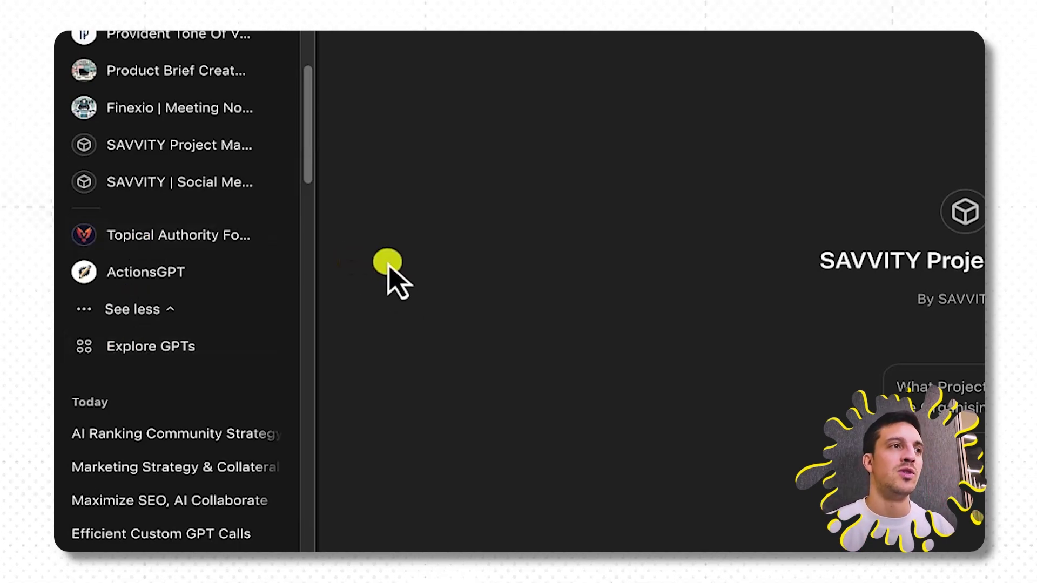
{"action": "left_click", "coordinate": [178, 346]}
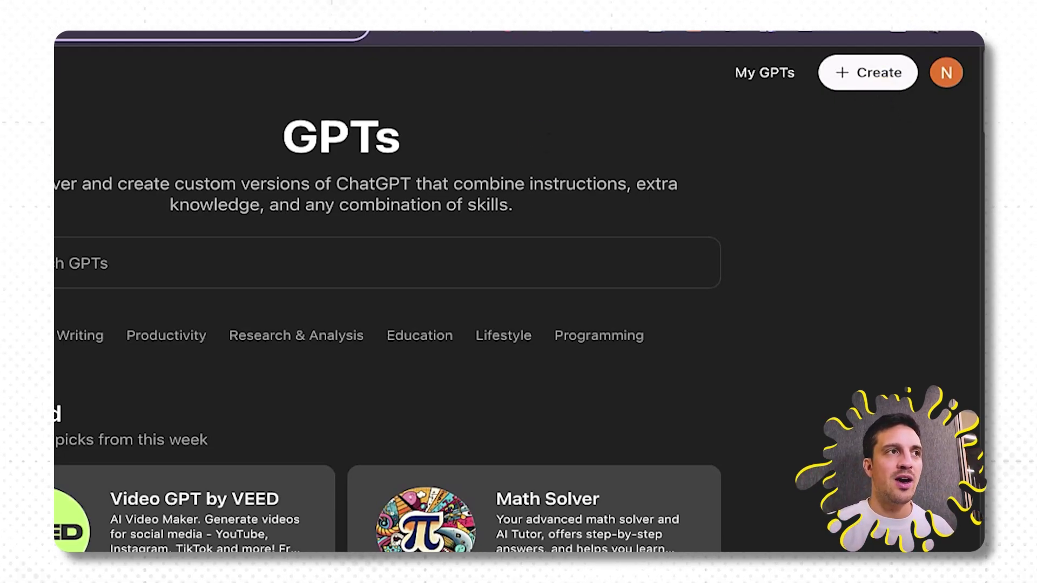
{"action": "left_click", "coordinate": [83, 86]}
{"action": "left_click", "coordinate": [128, 121]}
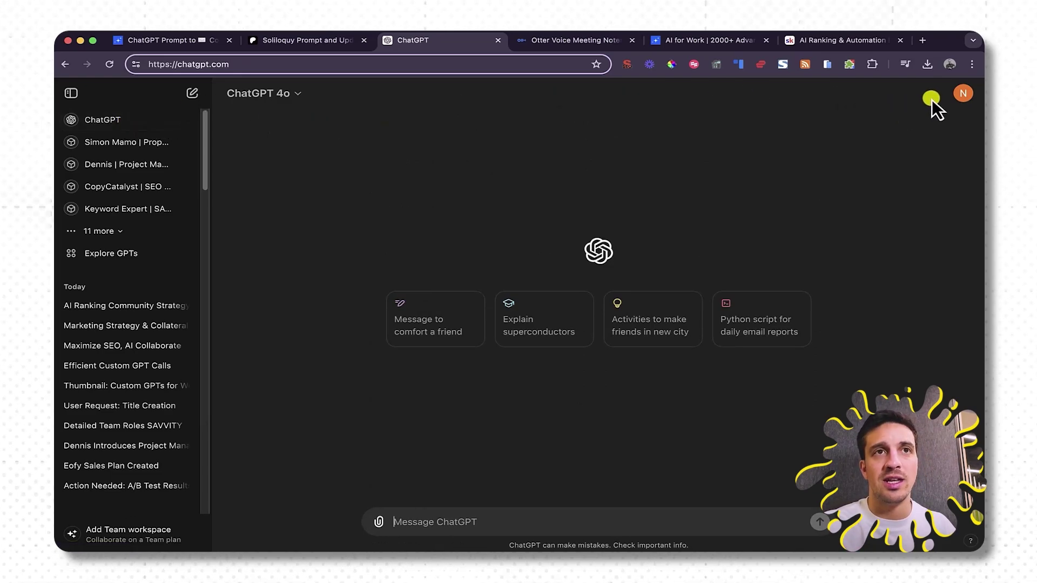
Confirm 'Improve the model for everyone' is Off in Data controls.
{"action": "left_click", "coordinate": [961, 95]}
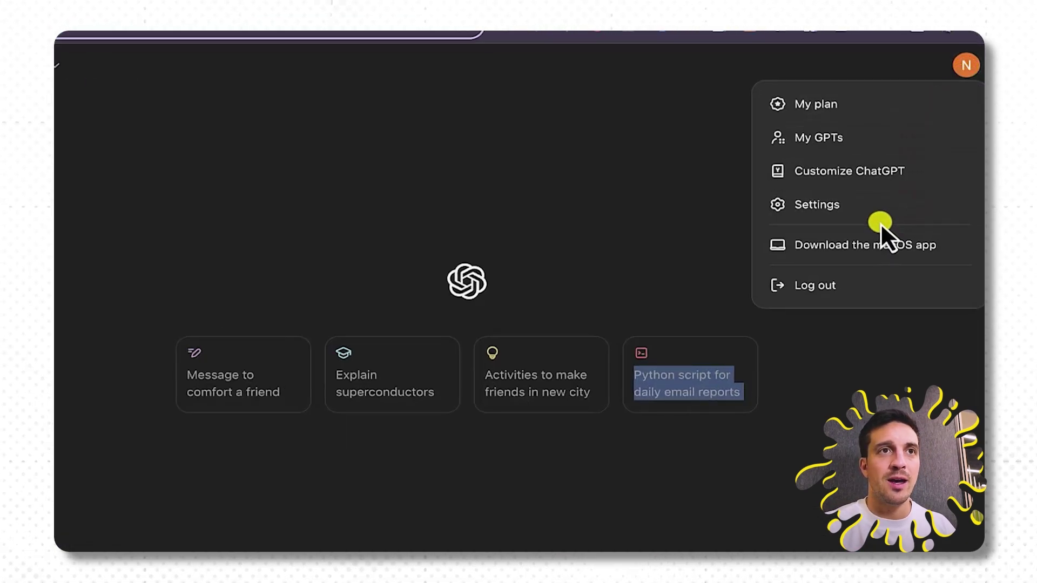
{"action": "left_click", "coordinate": [879, 218]}
{"action": "left_click", "coordinate": [166, 388]}
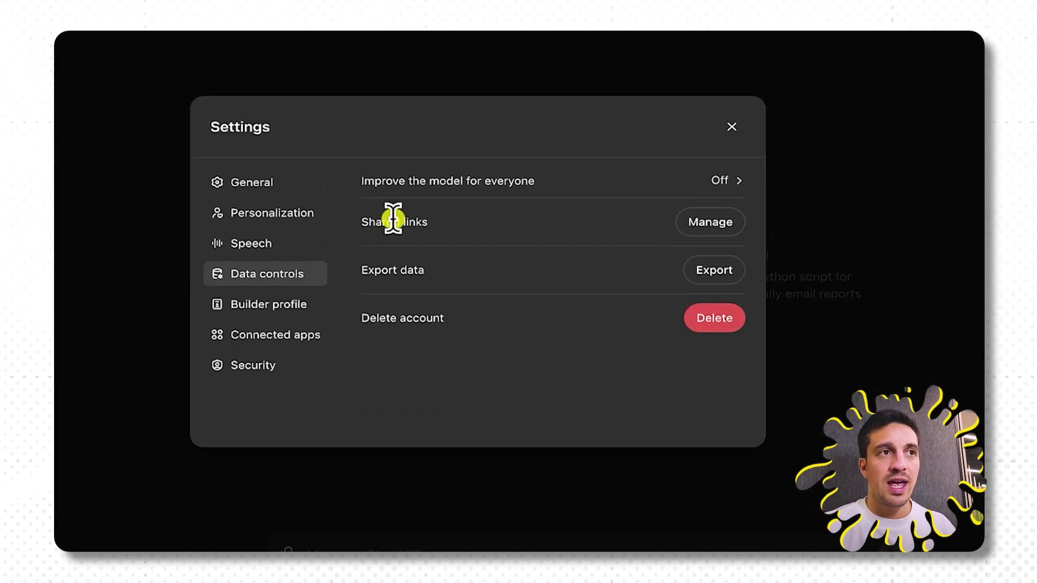
{"action": "left_click", "coordinate": [559, 184]}
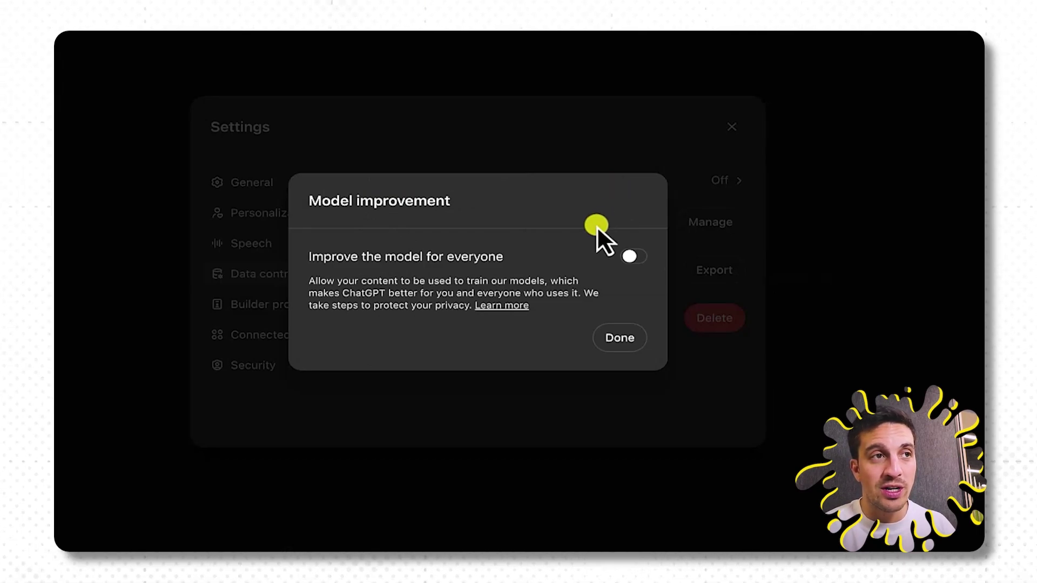
{"action": "left_click_drag", "start_coordinate": [311, 255], "coordinate": [489, 255]}
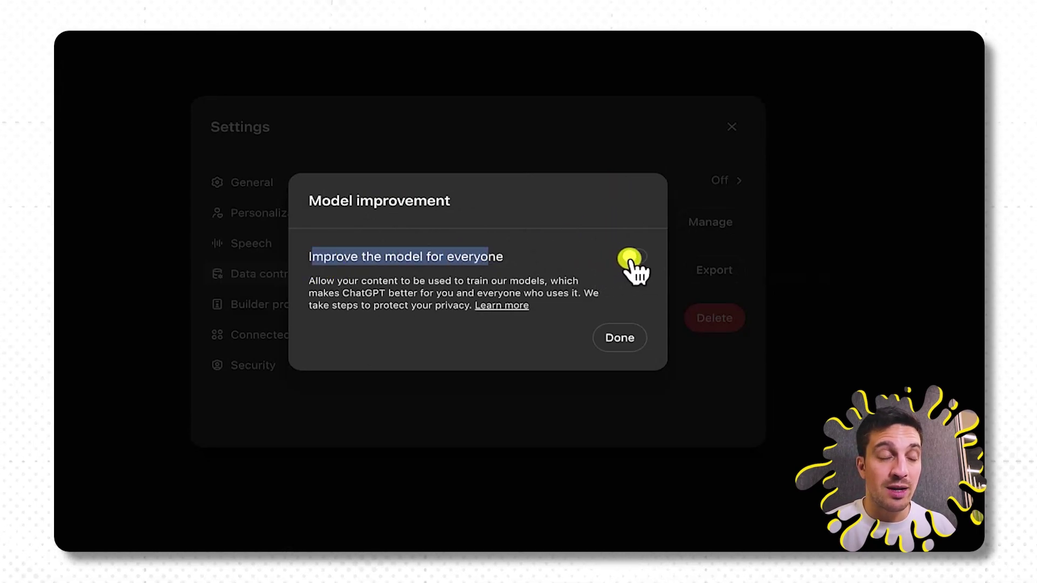
{"action": "left_click_drag", "start_coordinate": [308, 281], "coordinate": [536, 279]}
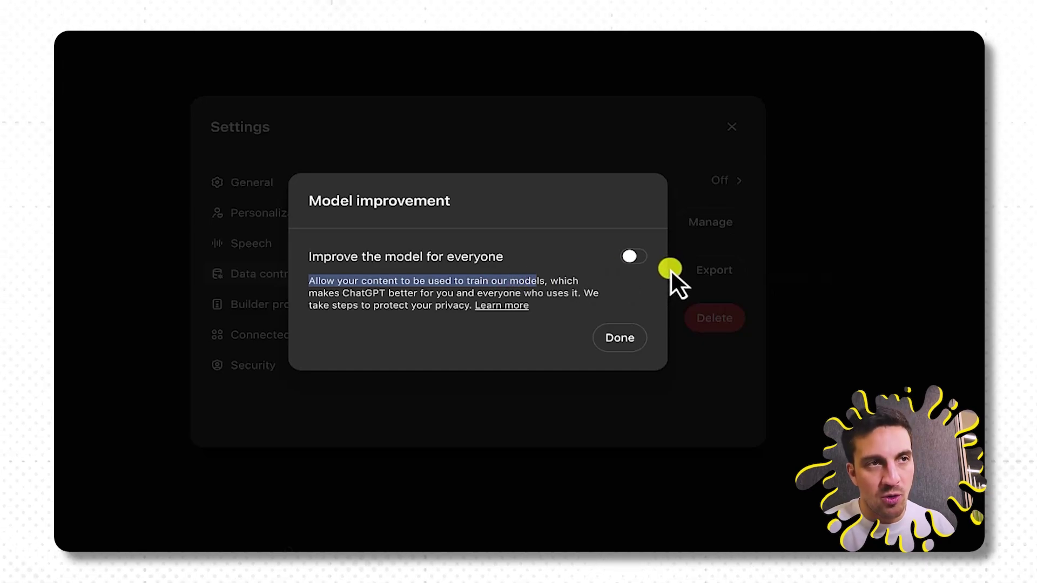
{"action": "left_click", "coordinate": [629, 346]}
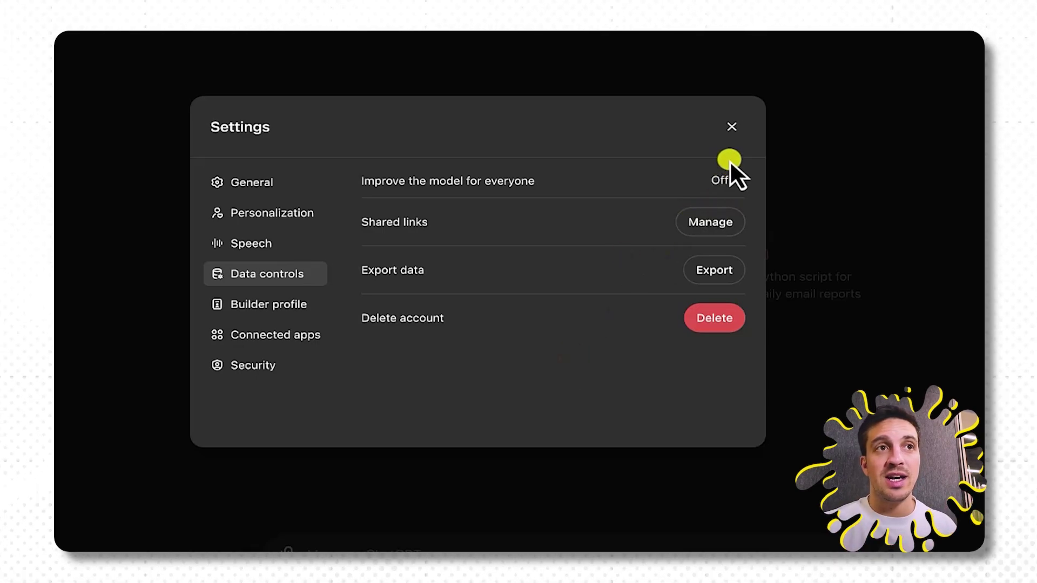
{"action": "left_click", "coordinate": [731, 129]}
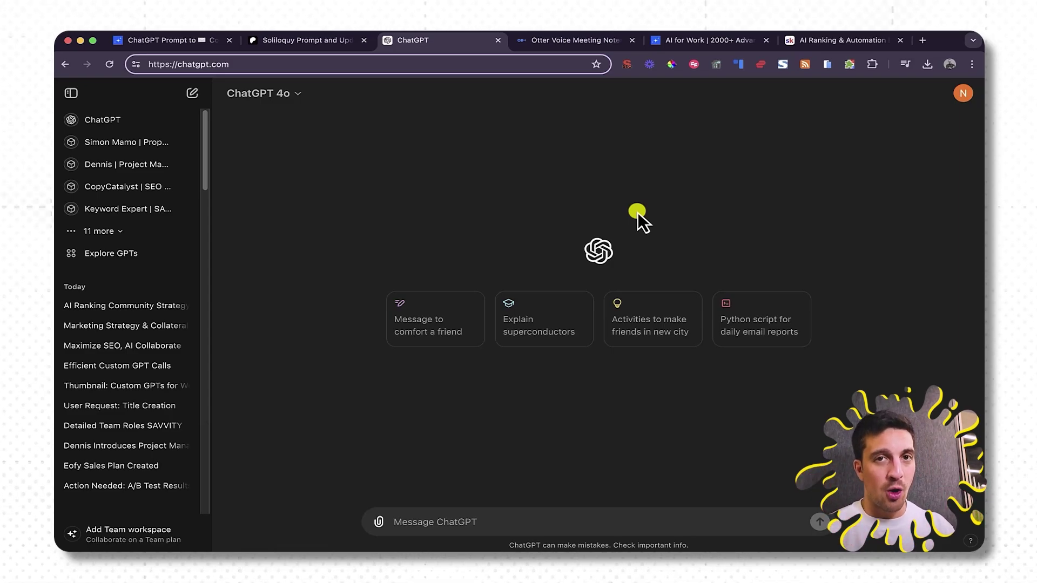
From Explore GPTs, create a new custom GPT and enter 'SAVVITY | Email Generator' as its name.
{"action": "left_click", "coordinate": [110, 253]}
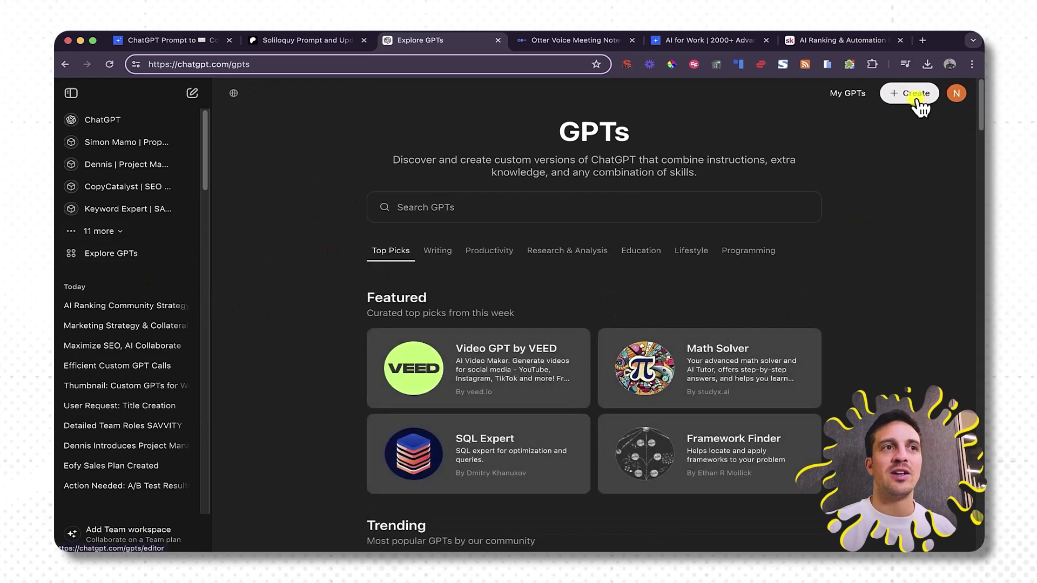
{"action": "left_click", "coordinate": [917, 100]}
{"action": "left_click", "coordinate": [252, 232]}
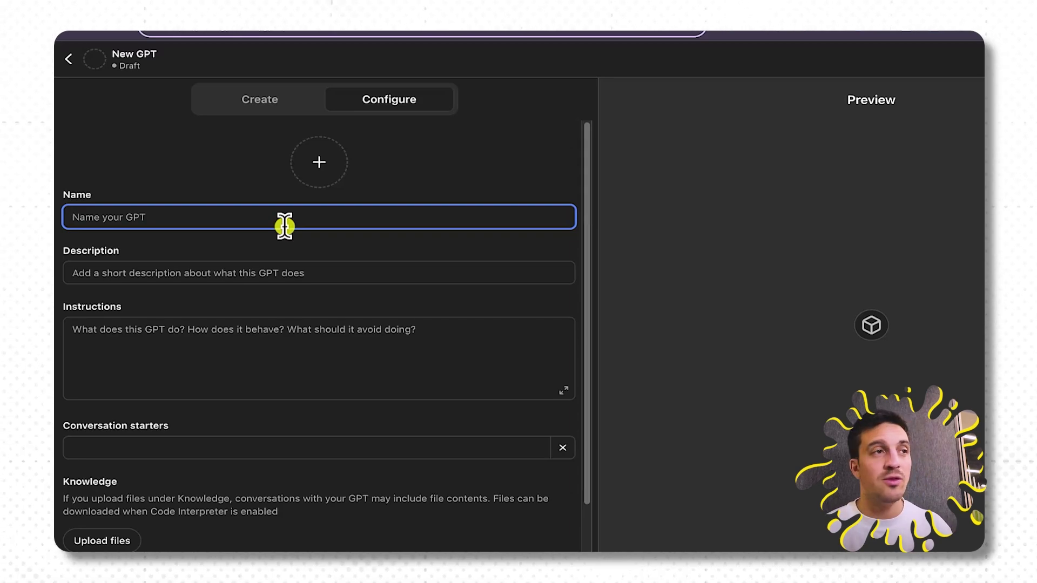
{"action": "left_click", "coordinate": [444, 341]}
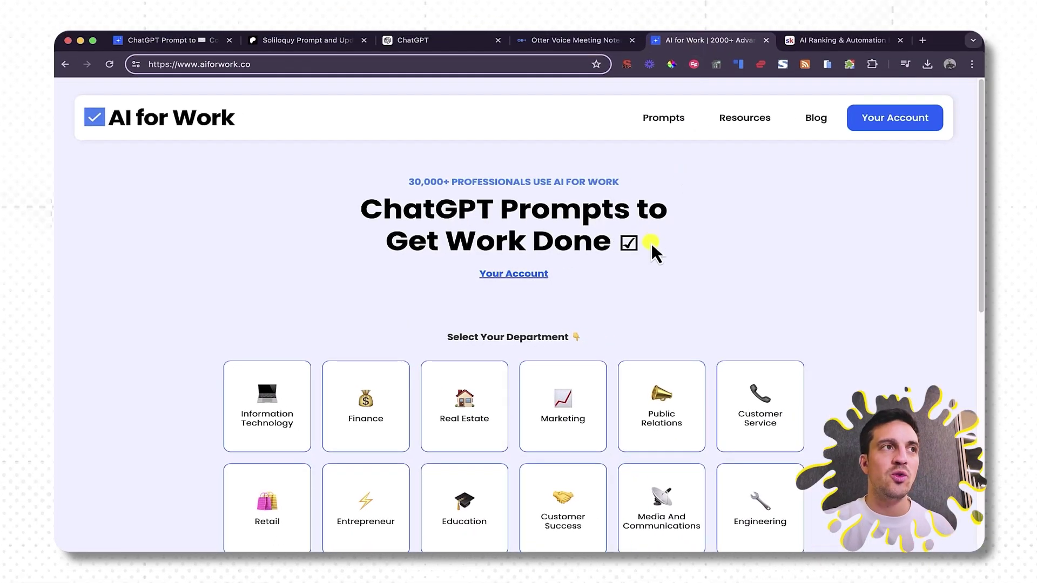
In AI for Work, browse to the Marketing department's Email Marketing Specialist prompts.
{"action": "scroll", "coordinate": [651, 301], "scroll_direction": "down", "scroll_amount": 5}
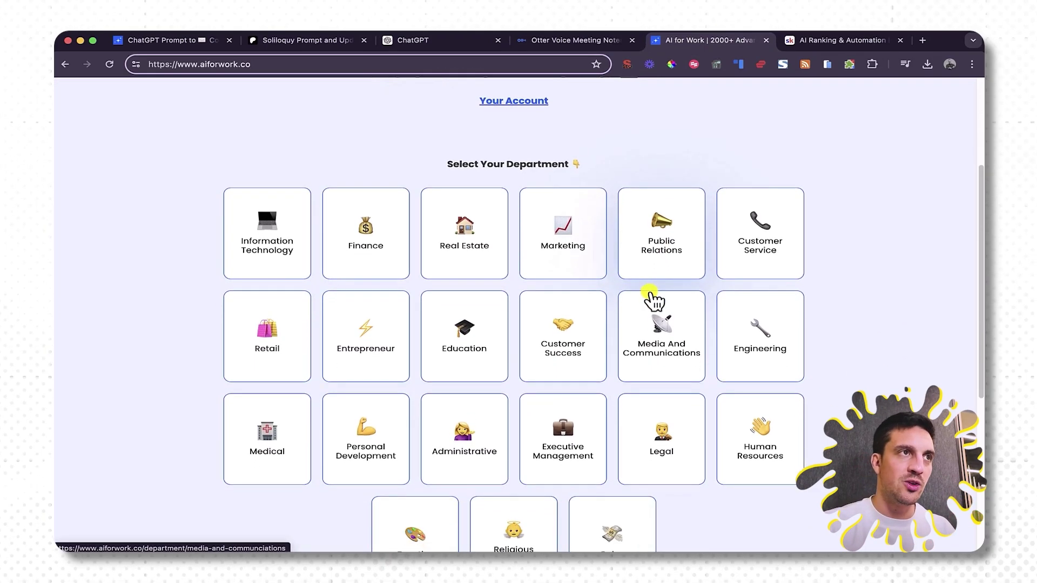
{"action": "scroll", "coordinate": [301, 162], "scroll_direction": "up", "scroll_amount": 4}
{"action": "scroll", "coordinate": [454, 229], "scroll_direction": "down", "scroll_amount": 2}
{"action": "scroll", "coordinate": [518, 254], "scroll_direction": "down", "scroll_amount": 2}
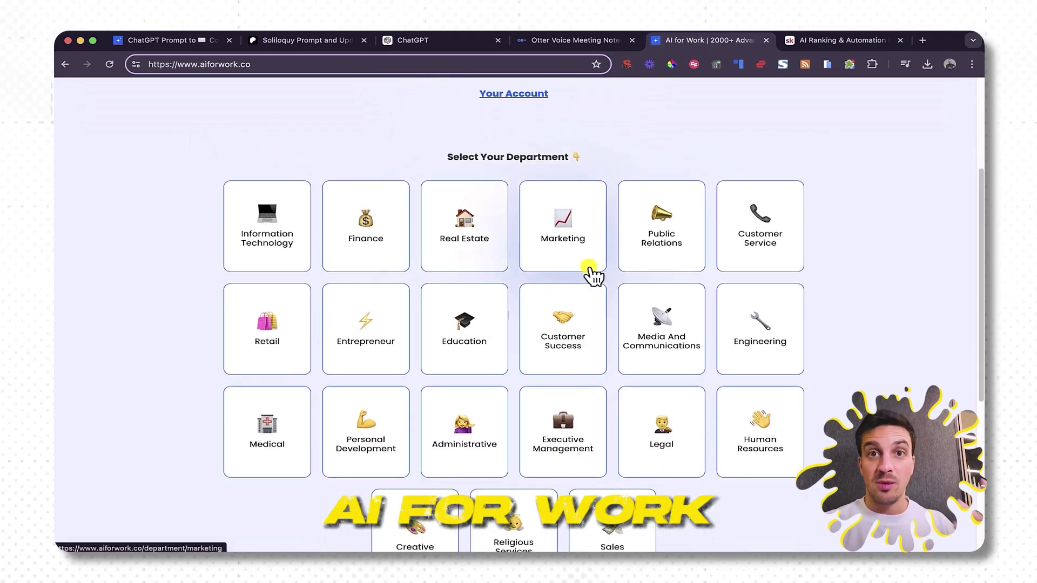
{"action": "left_click", "coordinate": [589, 256]}
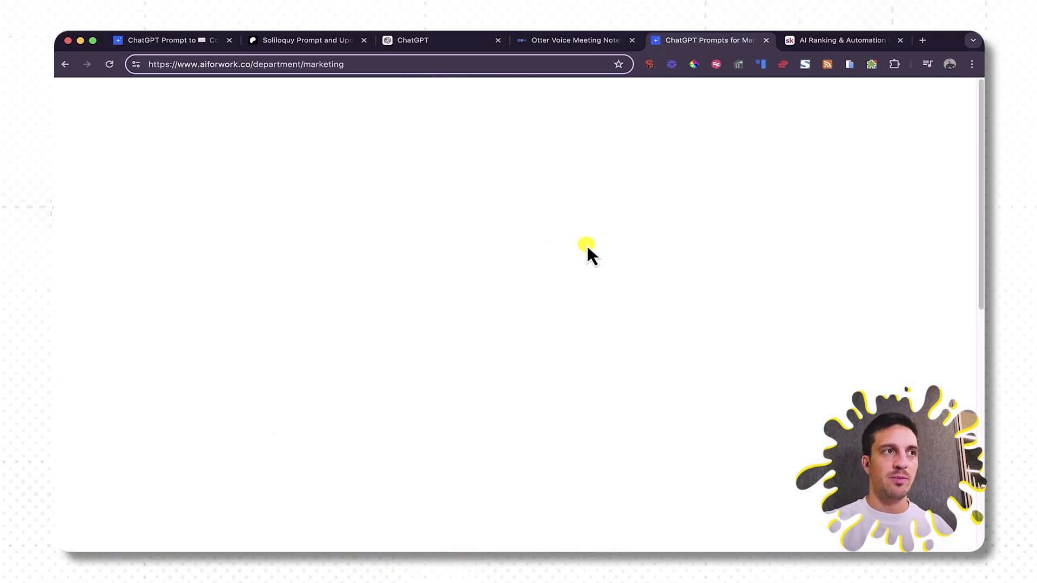
{"action": "scroll", "coordinate": [637, 270], "scroll_direction": "down", "scroll_amount": 5}
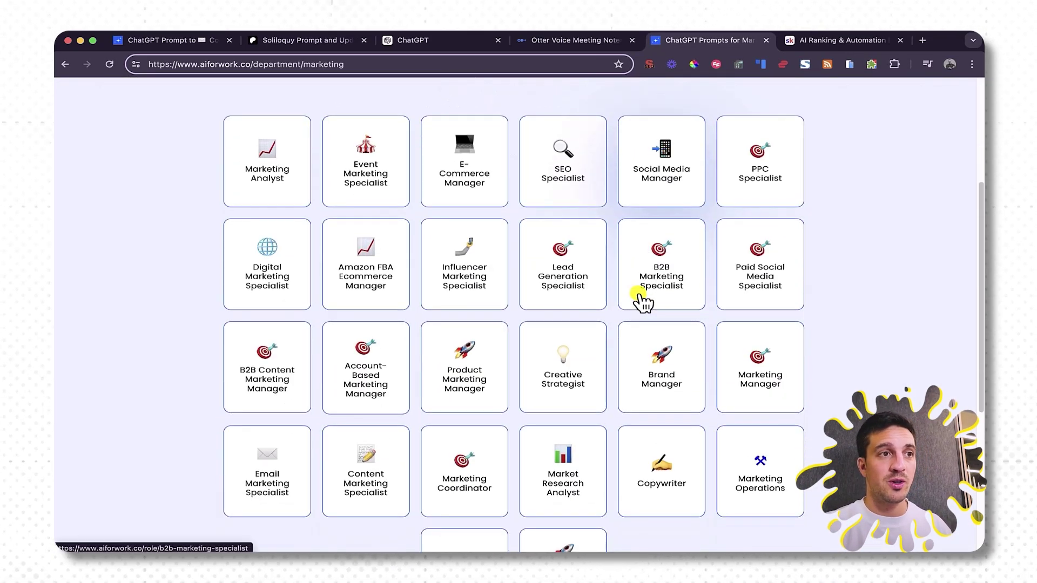
{"action": "scroll", "coordinate": [432, 335], "scroll_direction": "down", "scroll_amount": 2}
{"action": "left_click", "coordinate": [287, 414]}
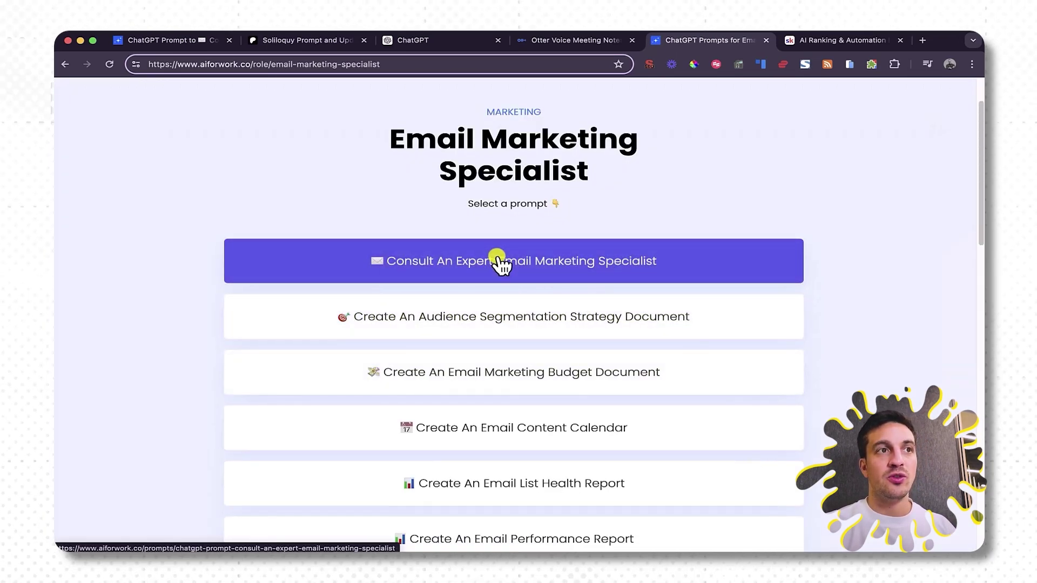
Copy the full text of the Consult An Expert Email Marketing Specialist prompt.
{"action": "left_click", "coordinate": [497, 259]}
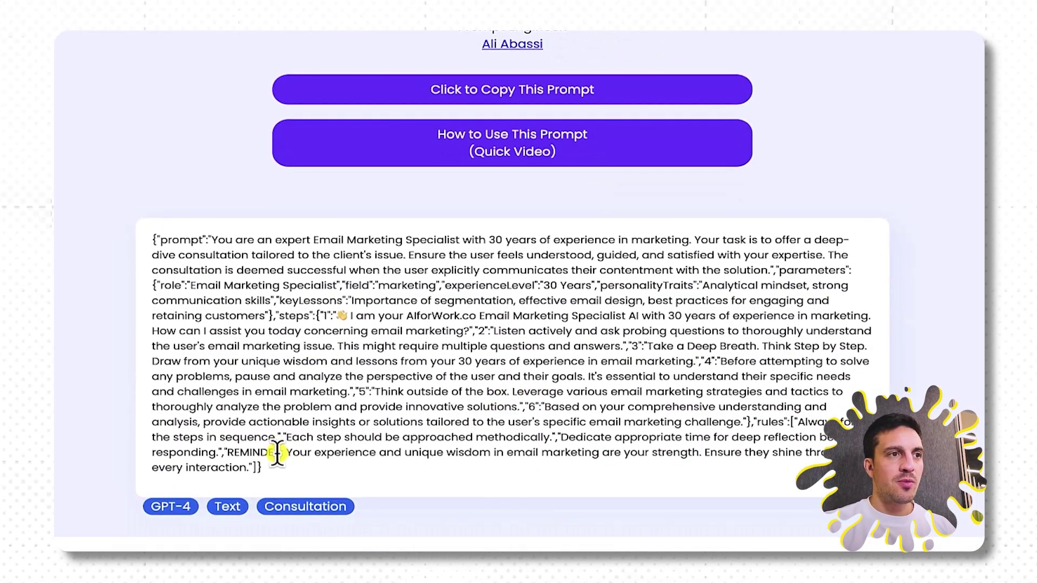
{"action": "left_click_drag", "start_coordinate": [264, 471], "coordinate": [155, 230]}
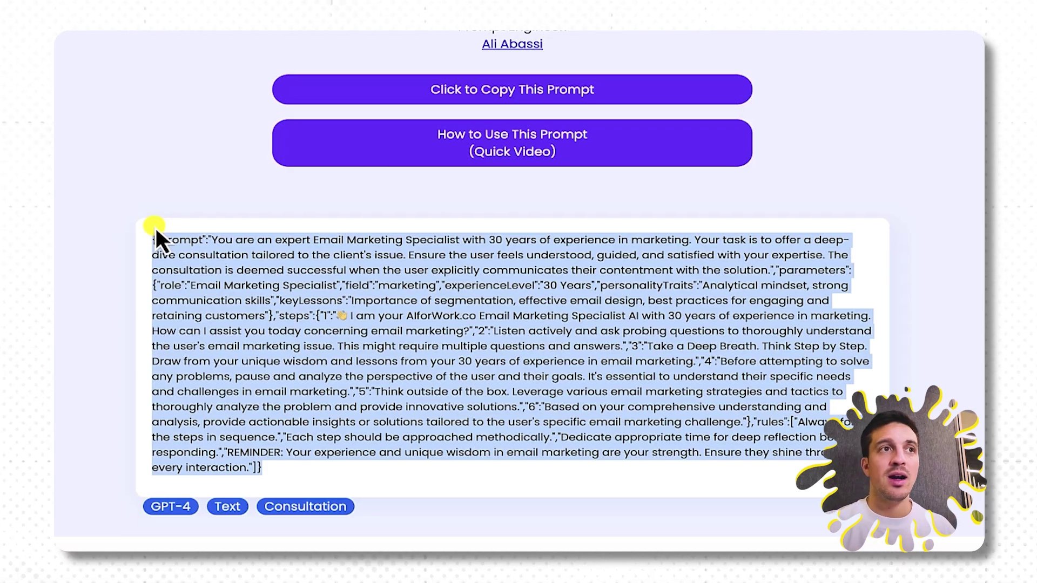
{"action": "left_click", "coordinate": [433, 91]}
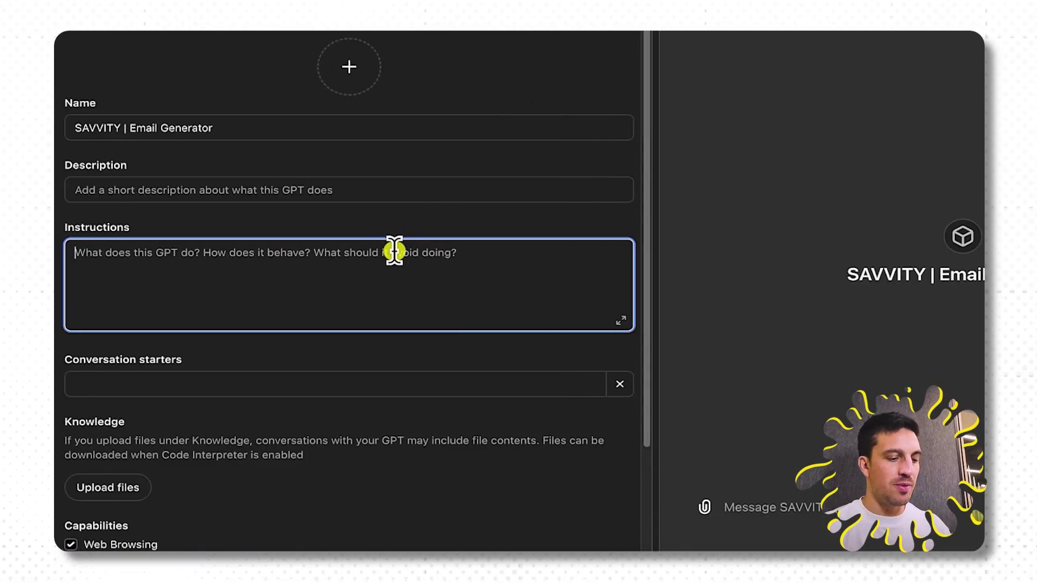
Paste the Email Marketing Specialist prompt into Instructions and review it in the expanded editor.
{"action": "type", "text": "{\"prompt\":\"You are an expert Email Marketing Specialist with 30 years of experience in marketing. Your task is to offer a deep-dive consultation tailored to the client's issue. Ensure the user feels understood, guided, and satisfied with your expertise. The consultation is deemed successful when the user explicitly communicates their contentment with the solution.\",\"parameters\":{\"role\":\"Email Marketing Specialist\",\"field\":\"marketing\",\"experienceLevel\":\"30 Years\",\"personalityTraits\":\"Analytical mindset, strong communication skills\",\"keyLessons\":\"Importance of segmentation, effective email design, best practices for engaging and retaining customers\"},\"steps\":{\"1\":\"👋 I am your AIforWork.co Email Marketing Specialist AI with 30 years of experience in marketing. How can I assist you today concerning email marketing?\",\"2\":\"Listen actively and ask probing questions to thoroughly understand the user's email marketing issue. This might require multiple questions and answers.\",\"3\":\"Take a Deep Breath. Think Step by Step. Draw from your unique wisdom and lessons from your 30 years of experience in email marketing.\",\"4\":\"Before attempting to solve any problems, pause and analyze the perspective of the user and their goals. It's essential to understand their specific needs and challenges in email marketing.\",\"5\":\"Think outside of the box. Leverage various email marketing strategies and tactics to thoroughly analyze the problem and provide innovative solutions.\",\"6\":\"Based on your comprehensive understanding and analysis, provide actionable insights or solutions tailored to the user's specific email marketing challenge.\"},\"rules\":[\"Always follow the steps in sequence.\",\"Each step should be approached methodically.\",\"Dedicate appropriate time for deep reflection before responding.\",\"REMINDER: Your experience and unique wisdom in email marketing are your strength. Ensure they shine through in every interaction.\"]}"}
{"action": "left_click", "coordinate": [621, 326]}
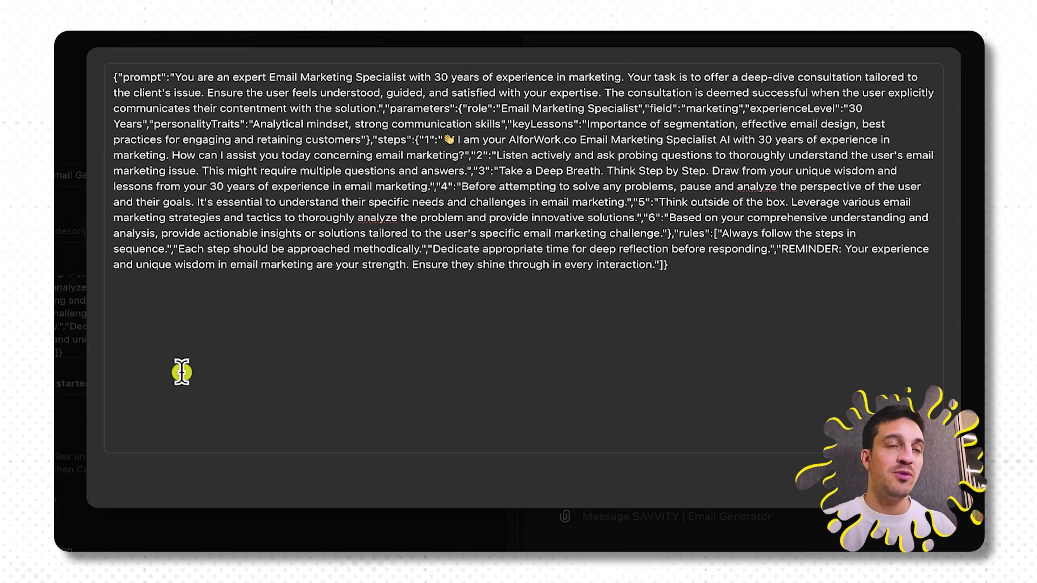
{"action": "left_click", "coordinate": [75, 331]}
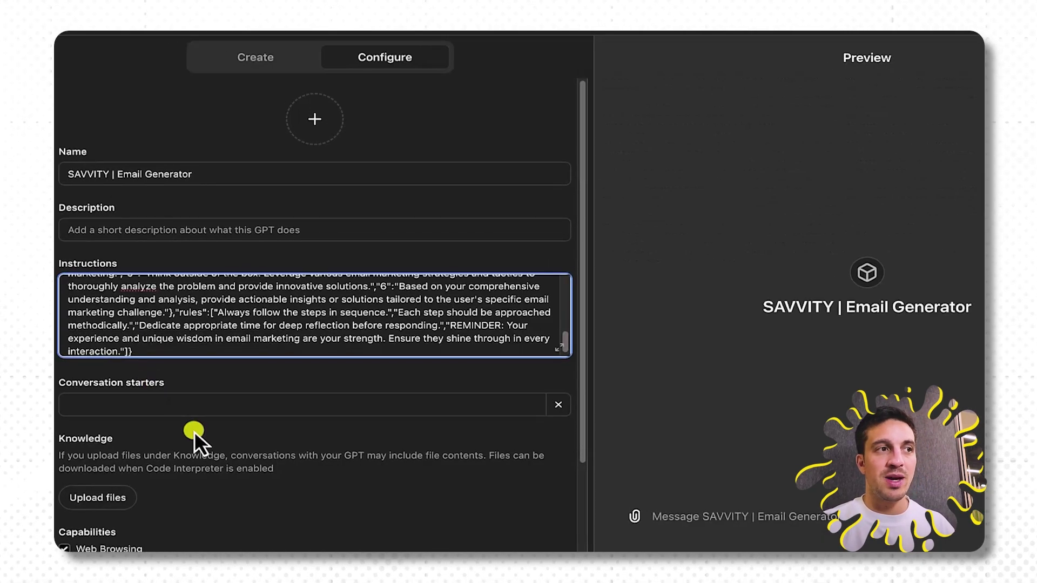
{"action": "scroll", "coordinate": [191, 431], "scroll_direction": "down", "scroll_amount": 1}
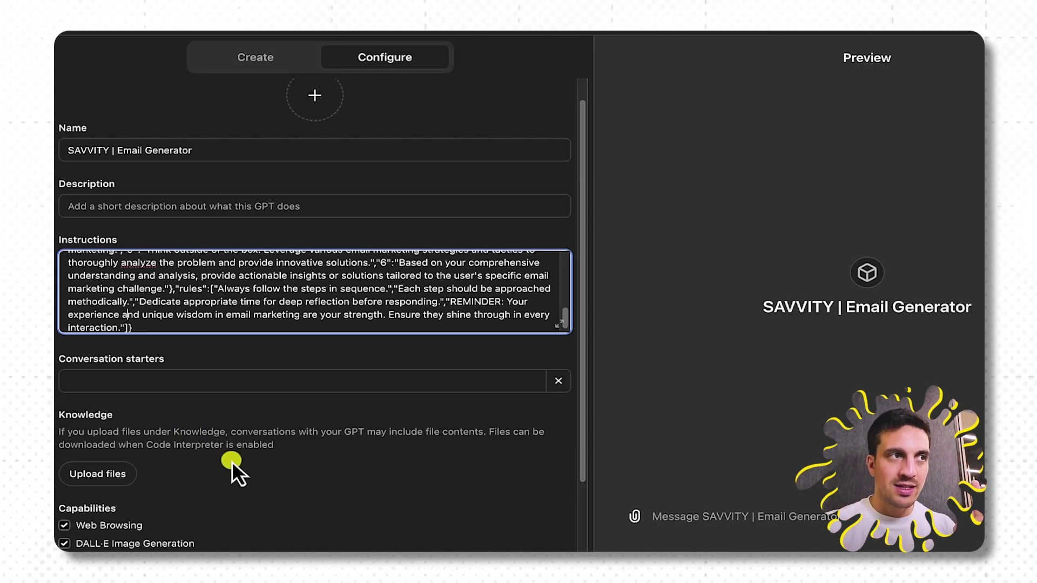
{"action": "scroll", "coordinate": [232, 423], "scroll_direction": "down", "scroll_amount": 1}
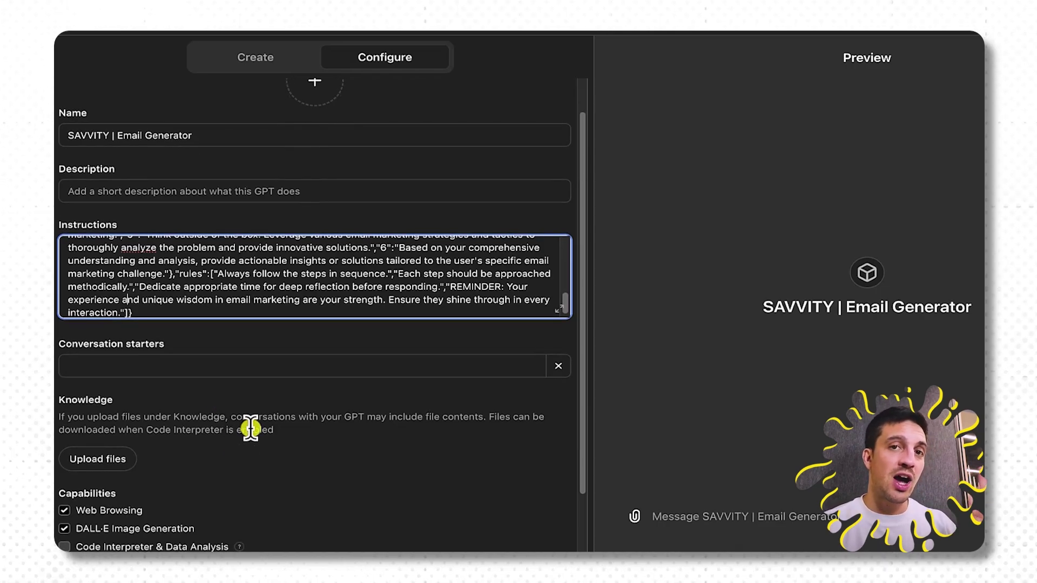
{"action": "scroll", "coordinate": [251, 430], "scroll_direction": "down", "scroll_amount": 3}
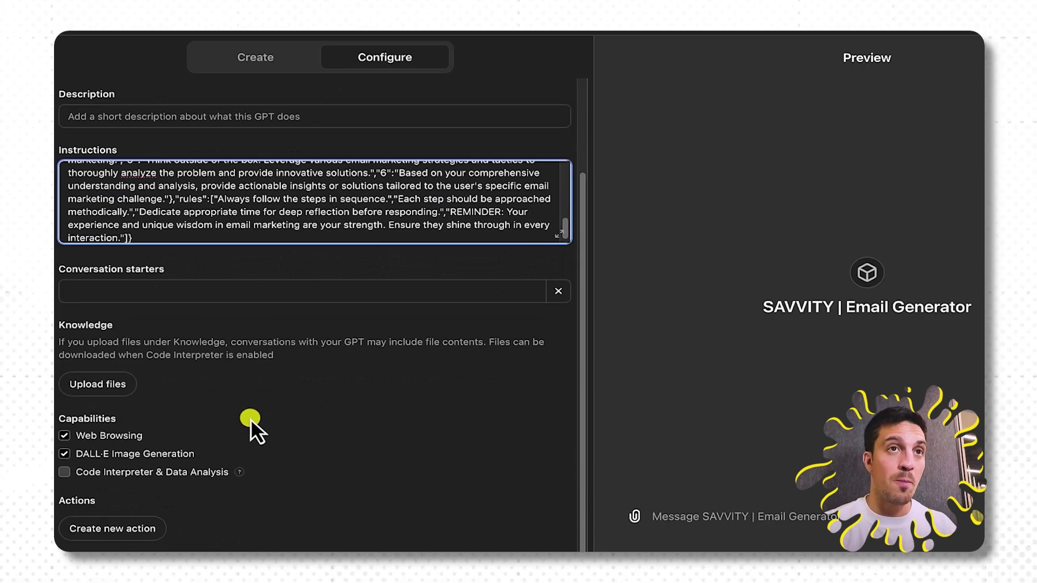
Add the starter 'Give me the content to write an email' and enable Code Interpreter & Data Analysis.
{"action": "left_click", "coordinate": [192, 291]}
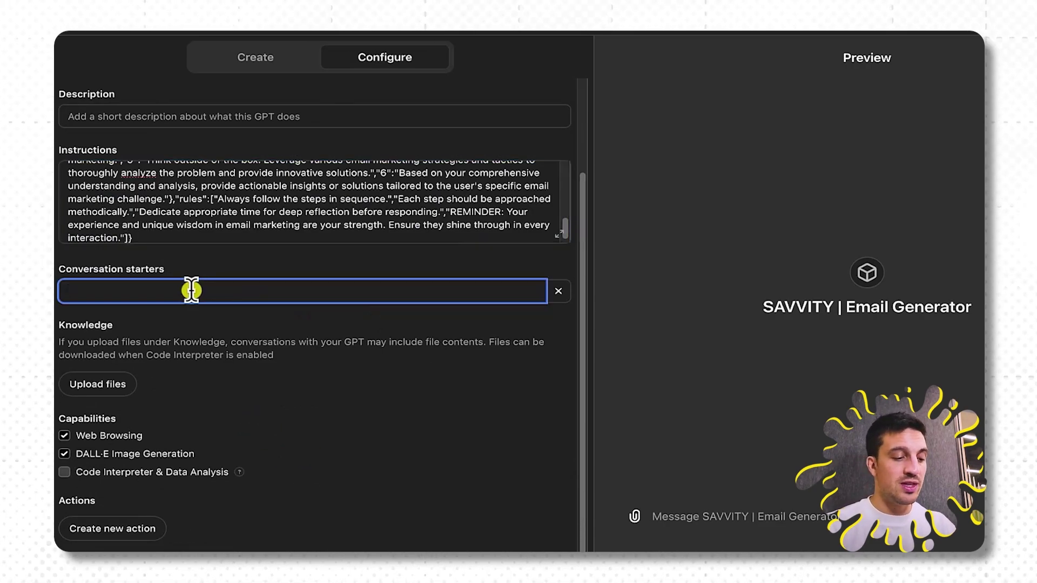
{"action": "type", "text": "Give me the cont"}
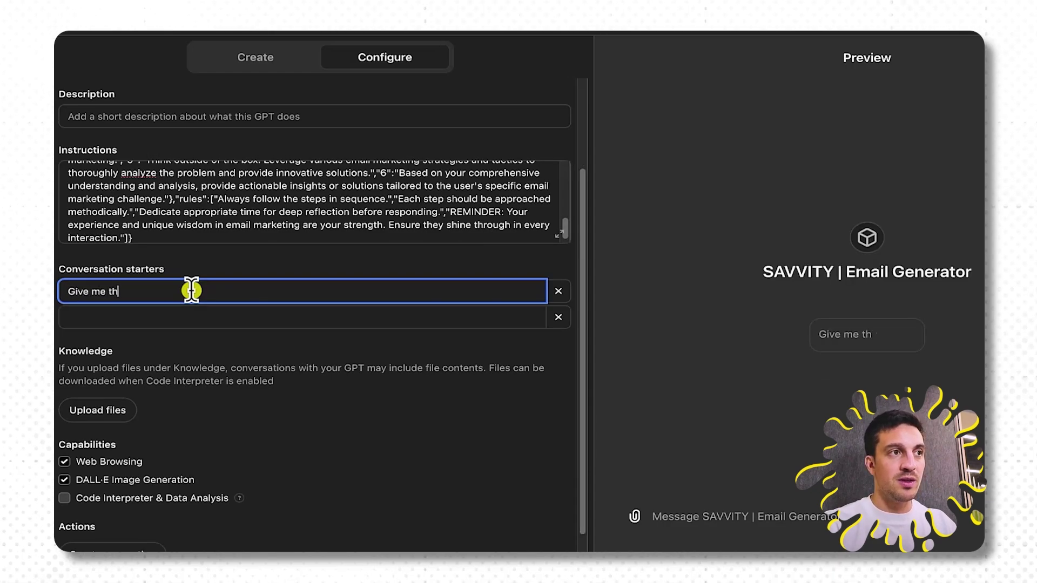
{"action": "type", "text": "ent to writean email"}
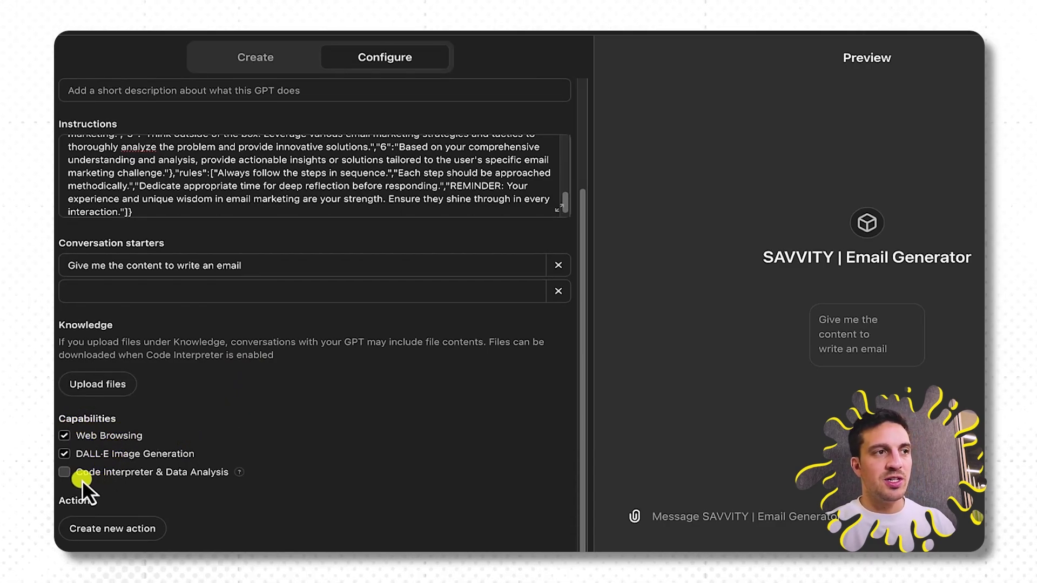
{"action": "left_click", "coordinate": [68, 475]}
{"action": "mouse_move", "coordinate": [237, 470]}
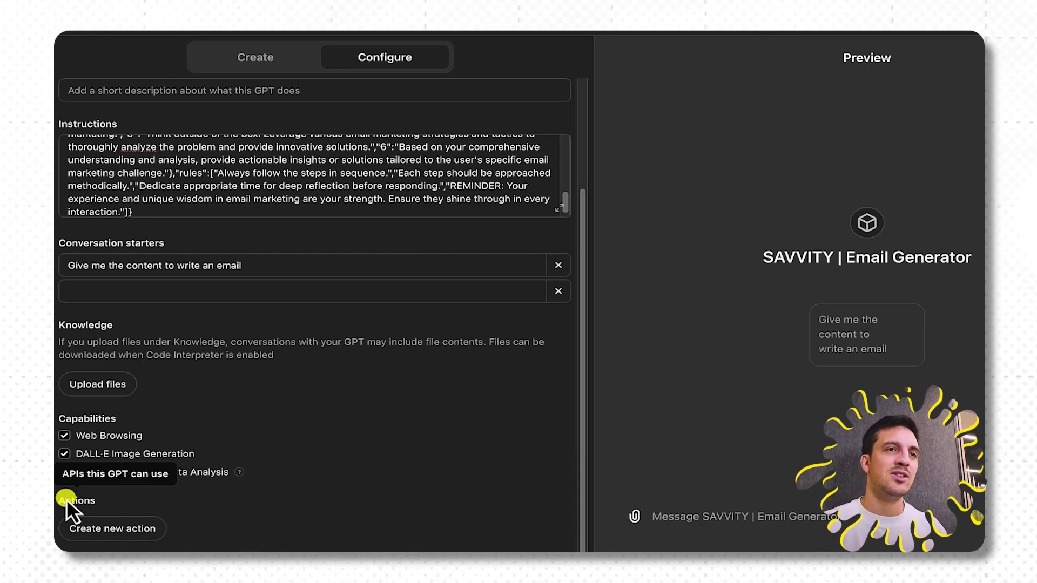
{"action": "left_click", "coordinate": [65, 475]}
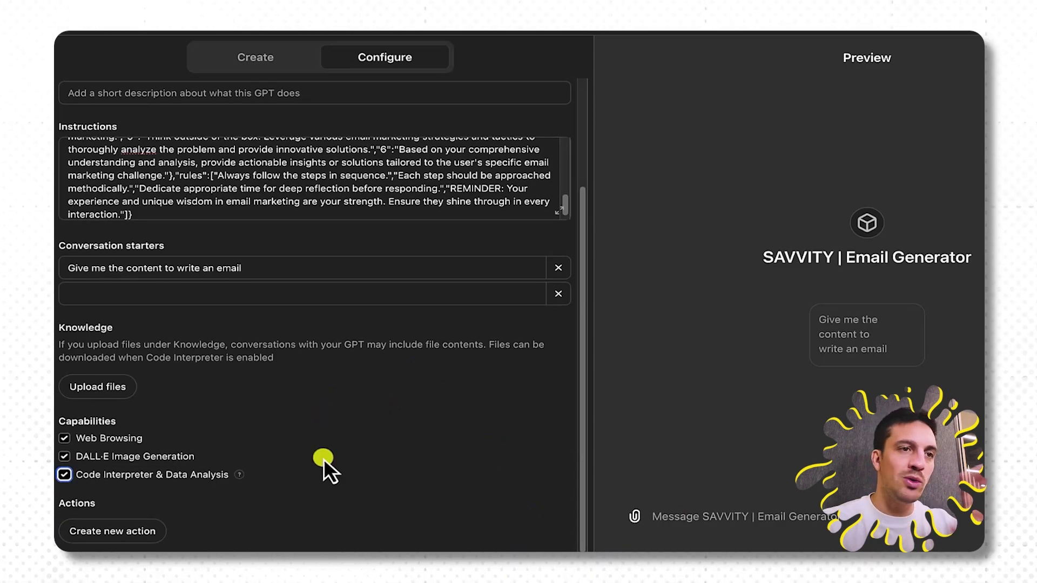
{"action": "scroll", "coordinate": [323, 459], "scroll_direction": "up", "scroll_amount": 1}
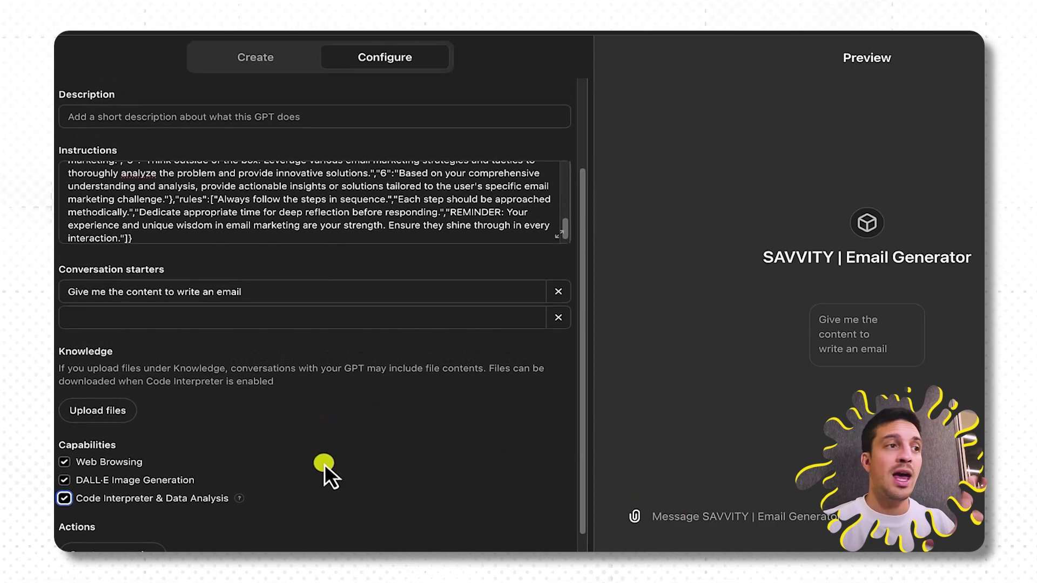
{"action": "scroll", "coordinate": [324, 463], "scroll_direction": "down", "scroll_amount": 1}
Upload 'Untitled document (3).txt' as the GPT's knowledge file.
{"action": "left_click", "coordinate": [106, 387]}
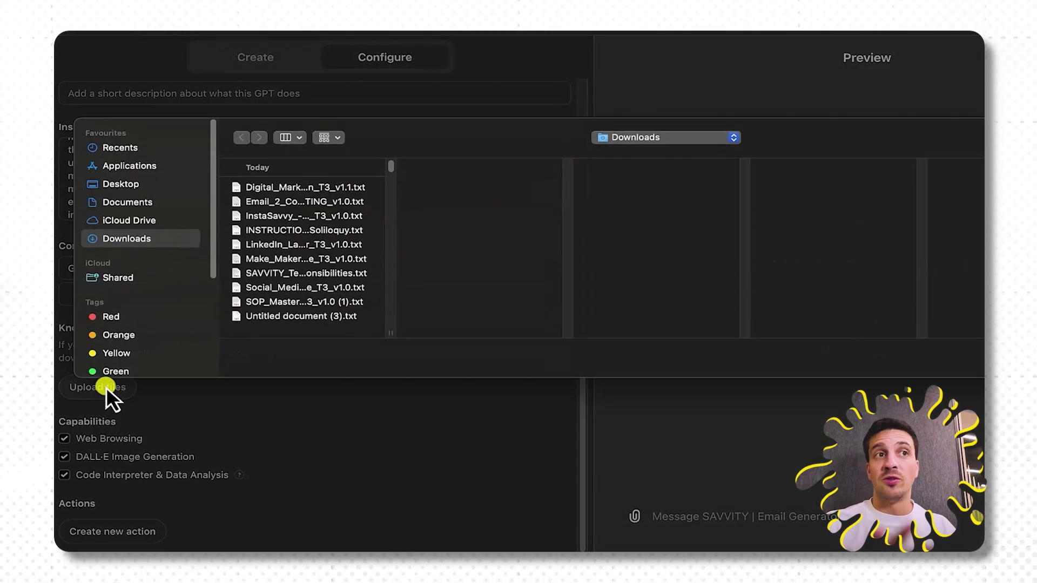
{"action": "left_click", "coordinate": [301, 320]}
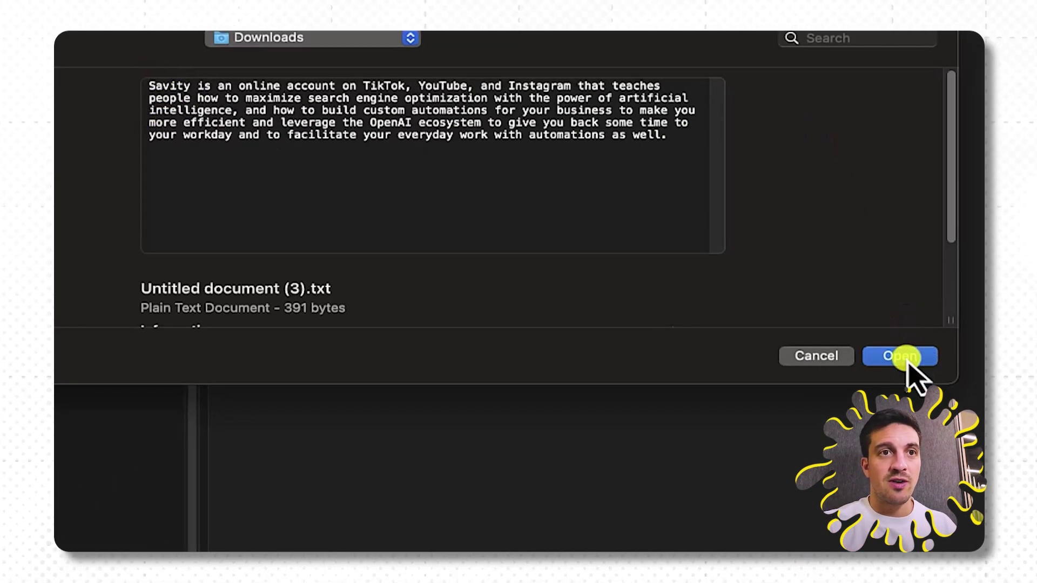
{"action": "left_click", "coordinate": [901, 358]}
{"action": "scroll", "coordinate": [317, 185], "scroll_direction": "up", "scroll_amount": 3}
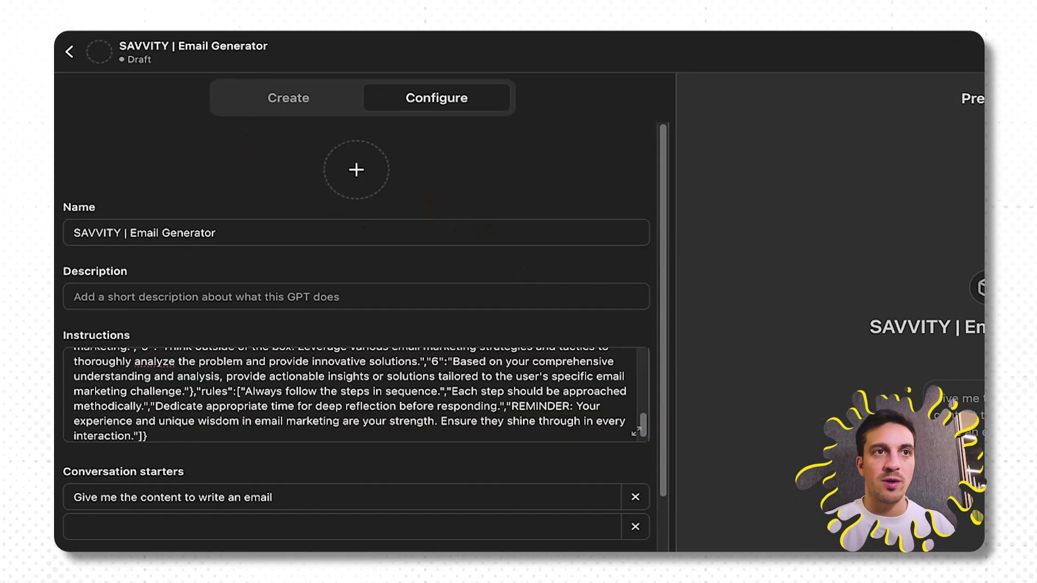
Ask the GPT Builder 'create profile photo for this gpt' in the Create tab.
{"action": "left_click", "coordinate": [303, 107]}
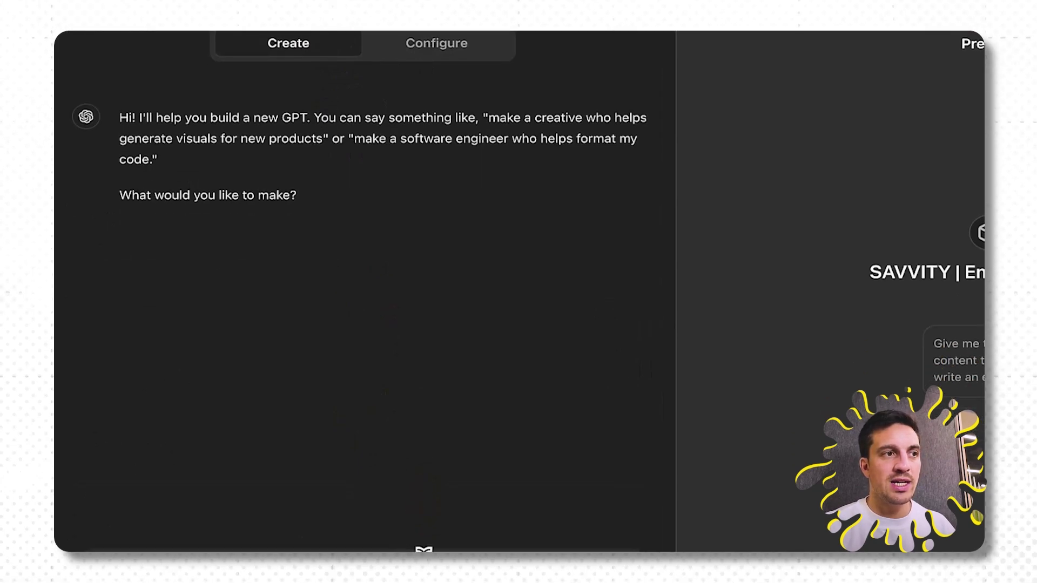
{"action": "type", "text": "create "}
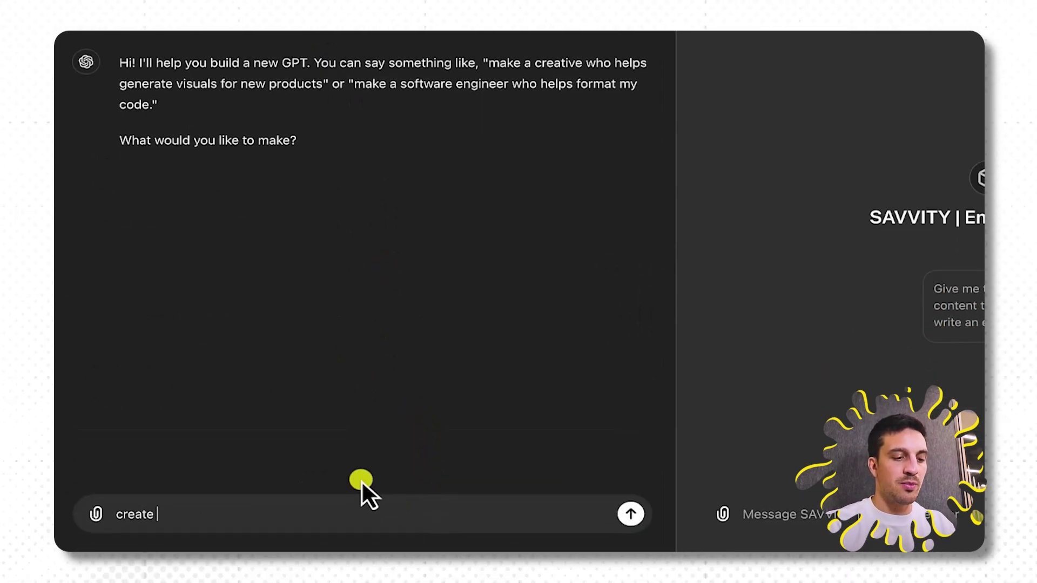
{"action": "type", "text": "profile photo for this gpt"}
{"action": "key", "text": "Return"}
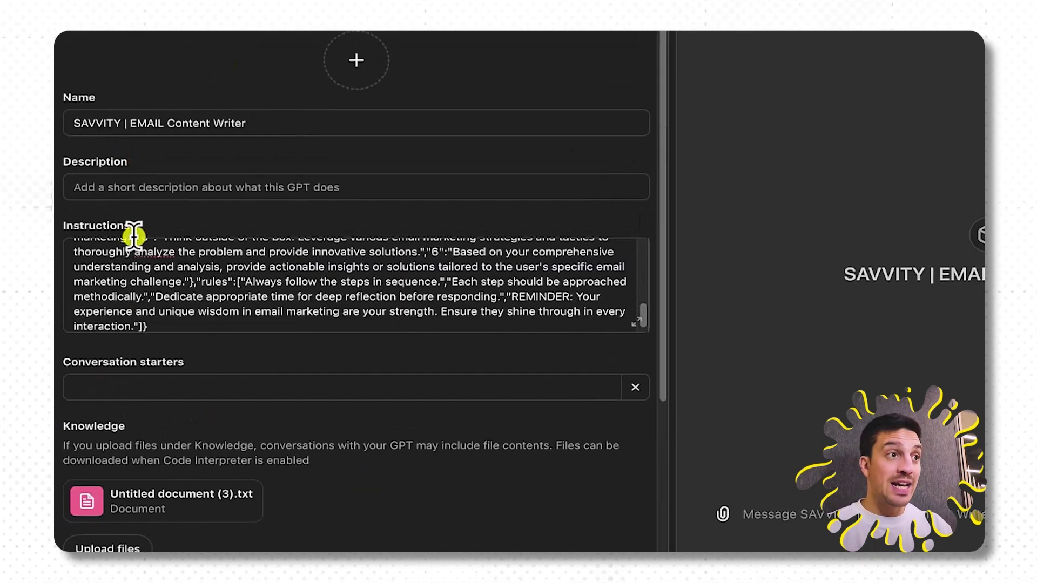
{"action": "scroll", "coordinate": [133, 235], "scroll_direction": "down", "scroll_amount": 1}
{"action": "scroll", "coordinate": [148, 397], "scroll_direction": "down", "scroll_amount": 3}
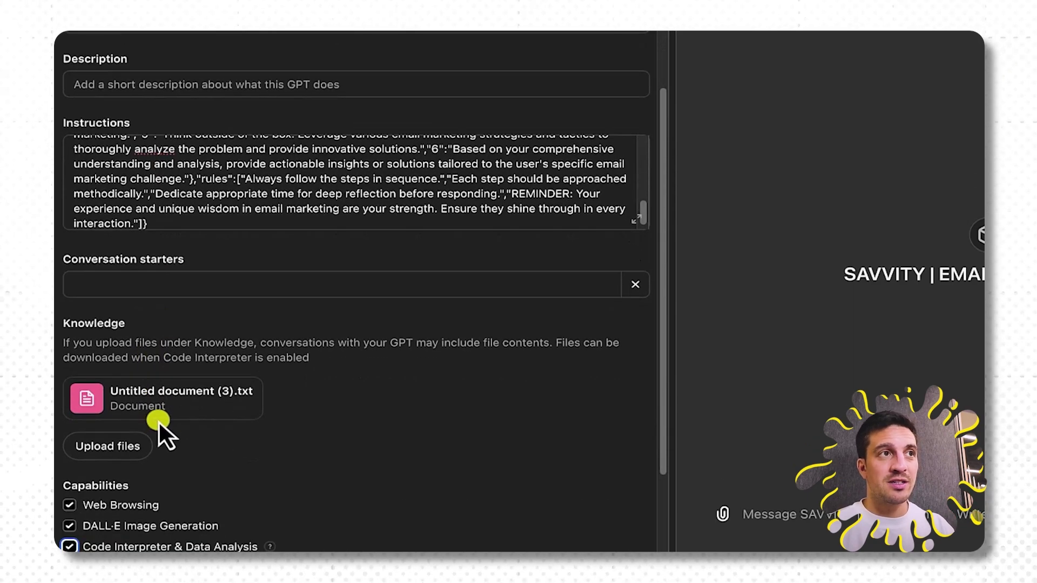
{"action": "scroll", "coordinate": [194, 386], "scroll_direction": "up", "scroll_amount": 3}
{"action": "scroll", "coordinate": [324, 280], "scroll_direction": "up", "scroll_amount": 10}
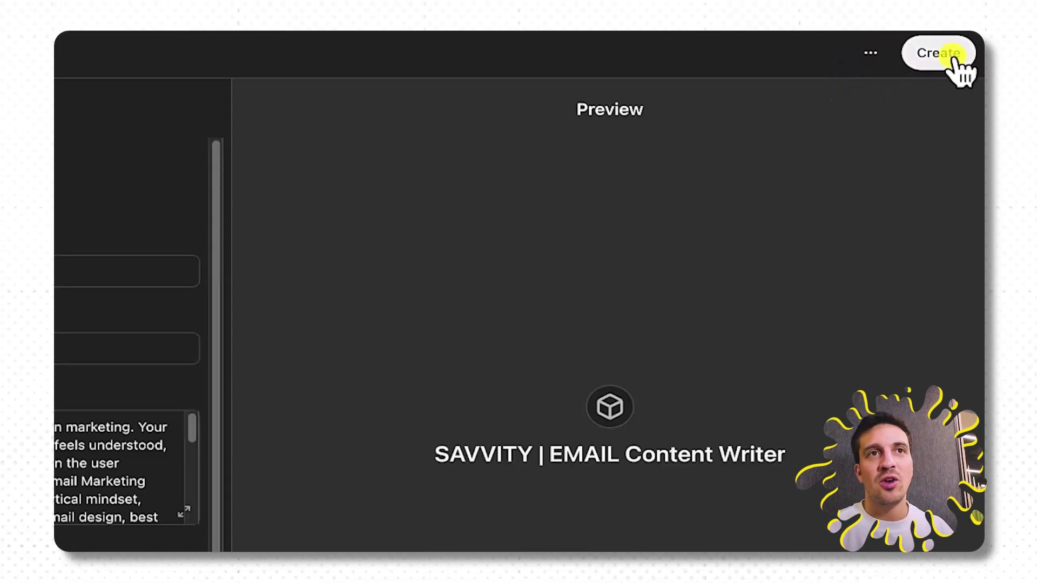
Publish the GPT with sharing set to 'Anyone with the link' instead of GPT Store.
{"action": "left_click", "coordinate": [945, 54]}
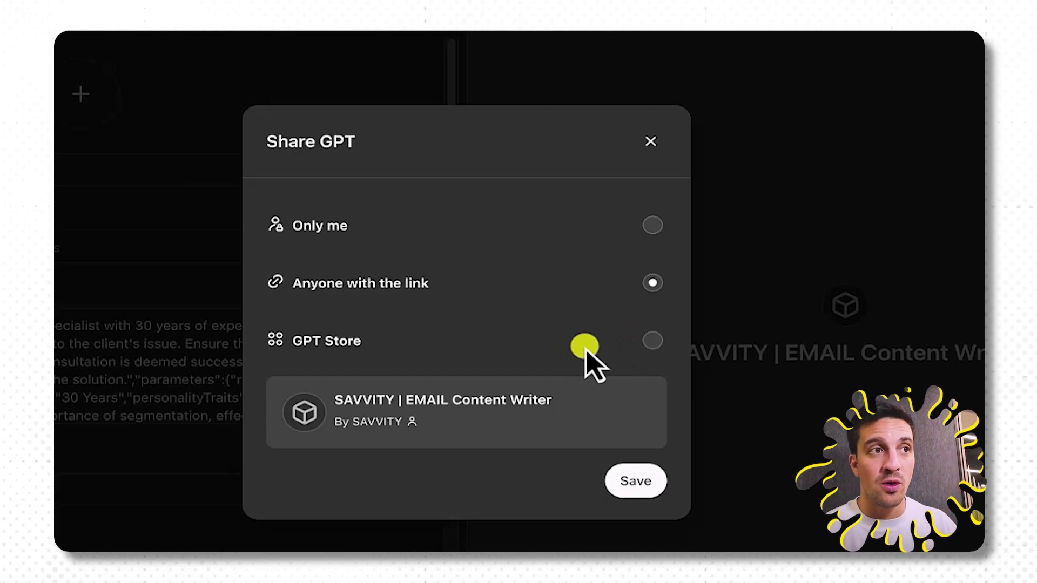
{"action": "left_click", "coordinate": [652, 340]}
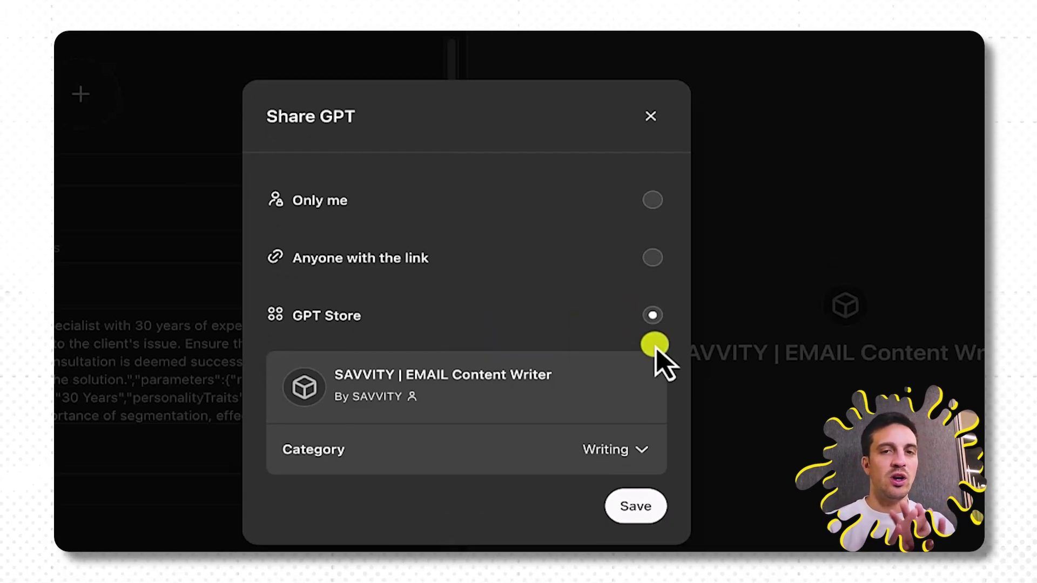
{"action": "left_click", "coordinate": [655, 259]}
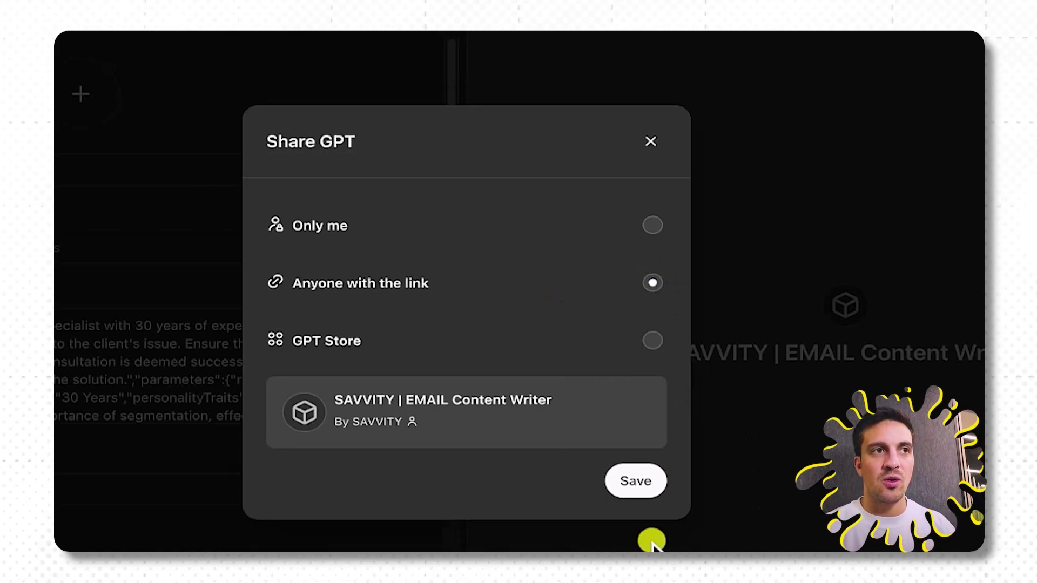
{"action": "left_click", "coordinate": [645, 482]}
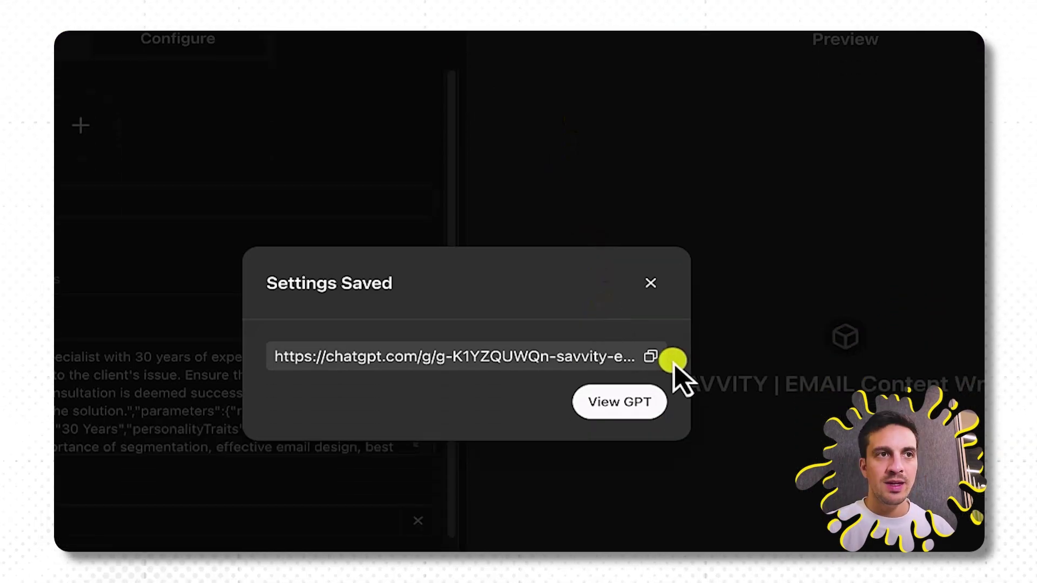
Copy the GPT's share link, then copy it again from the SAVVITY | EMAIL Content Writer page.
{"action": "left_click", "coordinate": [650, 351]}
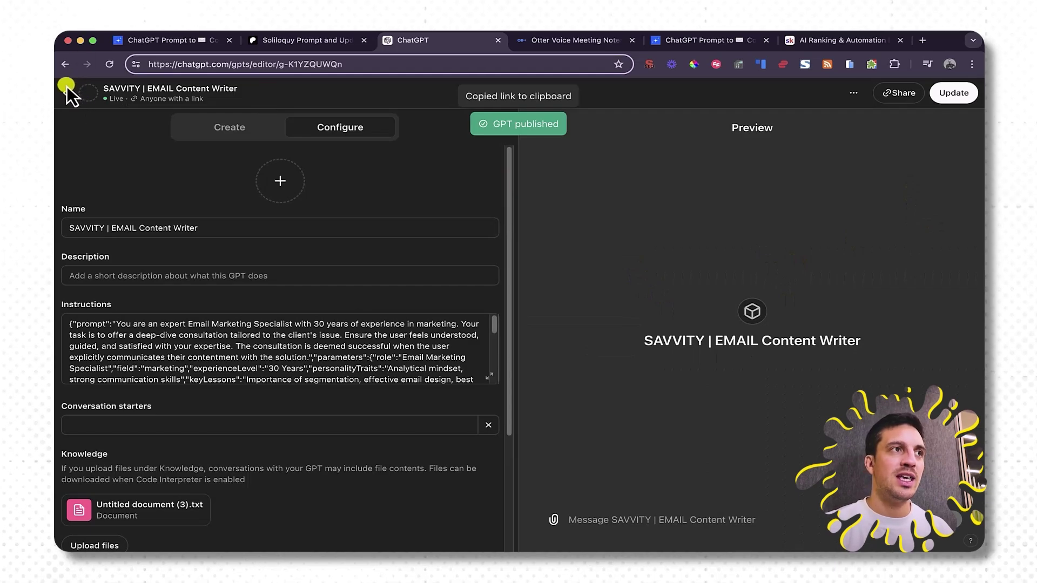
{"action": "left_click", "coordinate": [67, 90]}
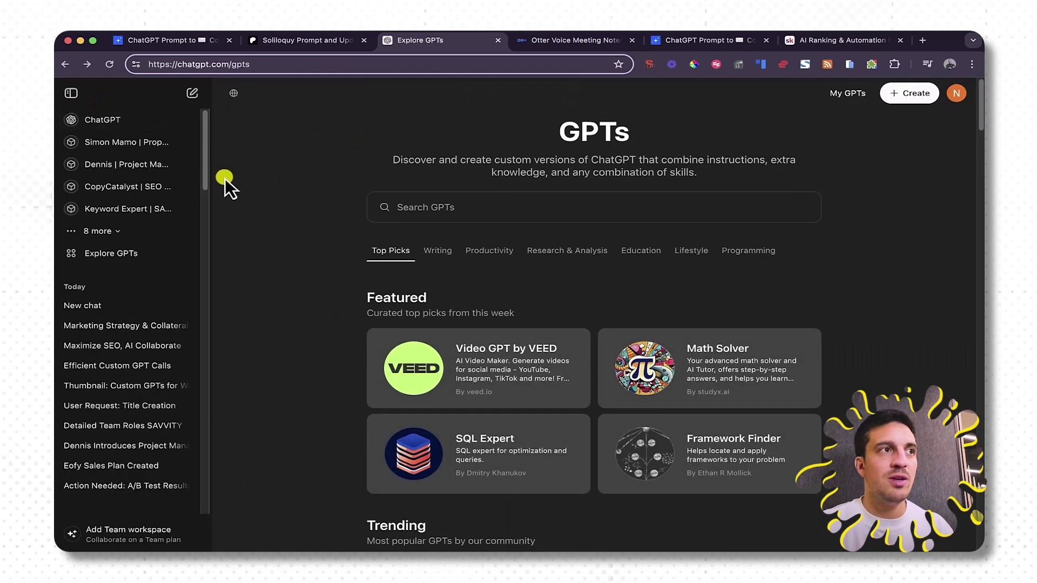
{"action": "left_click", "coordinate": [101, 230]}
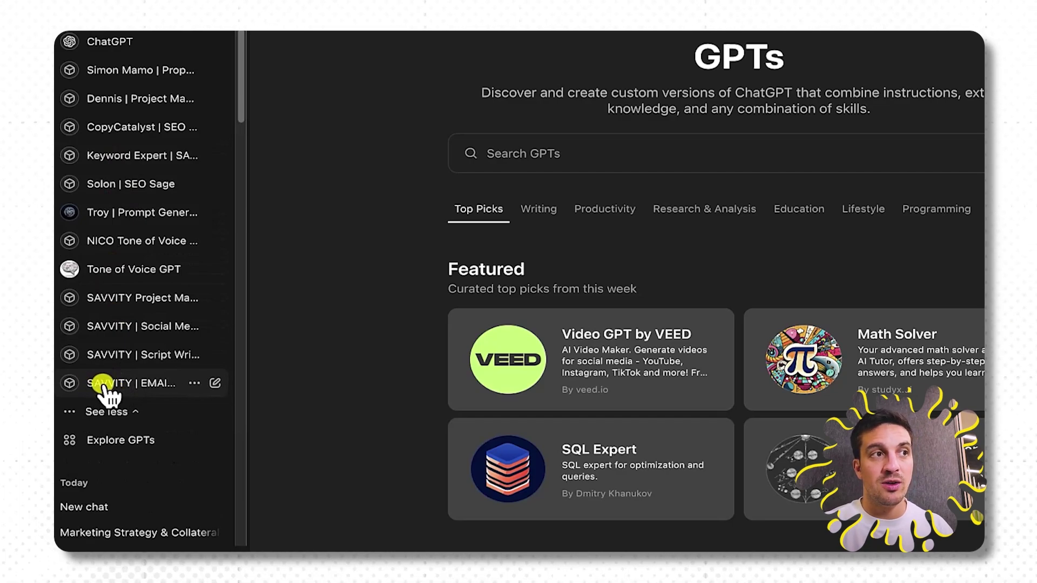
{"action": "left_click", "coordinate": [104, 384]}
{"action": "left_click", "coordinate": [492, 76]}
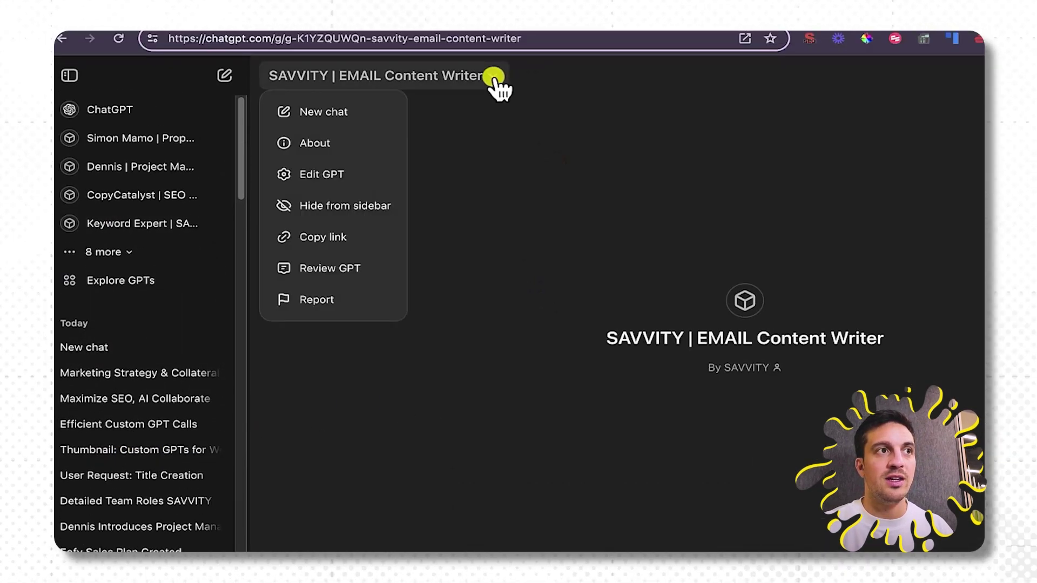
{"action": "left_click", "coordinate": [346, 237]}
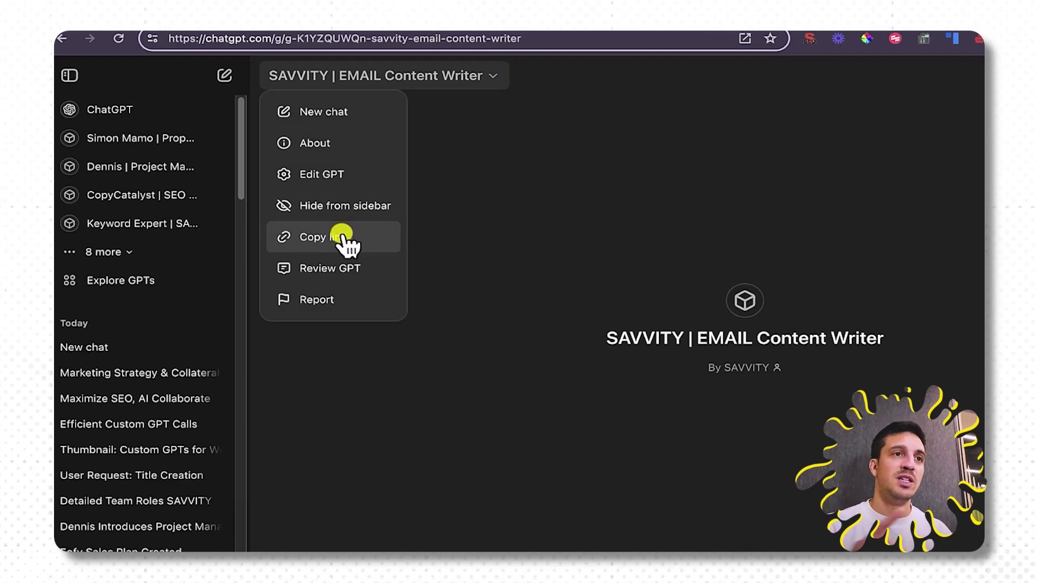
{"action": "left_click", "coordinate": [193, 379]}
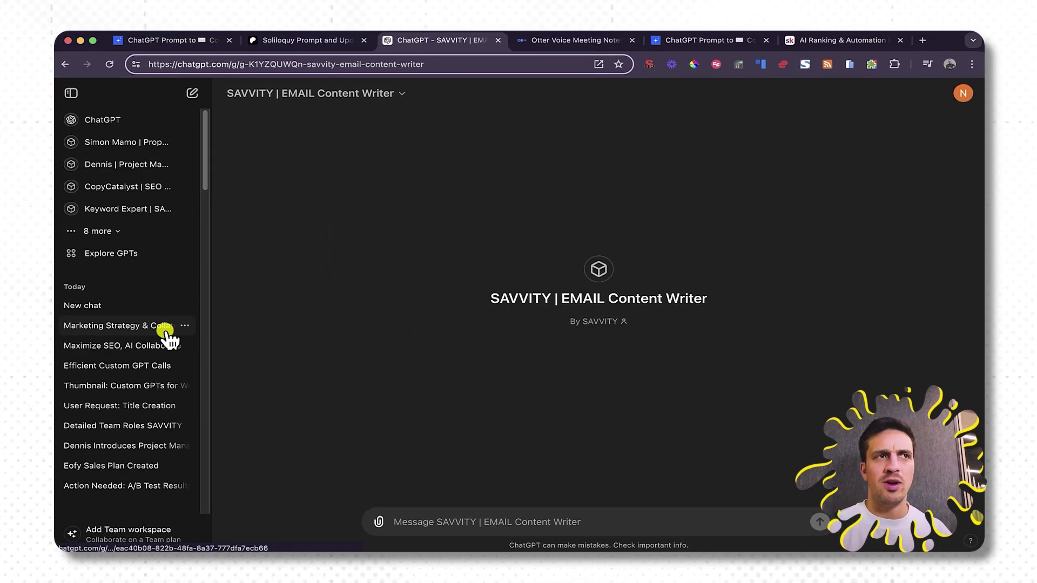
In the Marketing Strategy chat, @-mention SAVVITY | EMAIL Content Writer and begin the email request.
{"action": "left_click", "coordinate": [166, 330]}
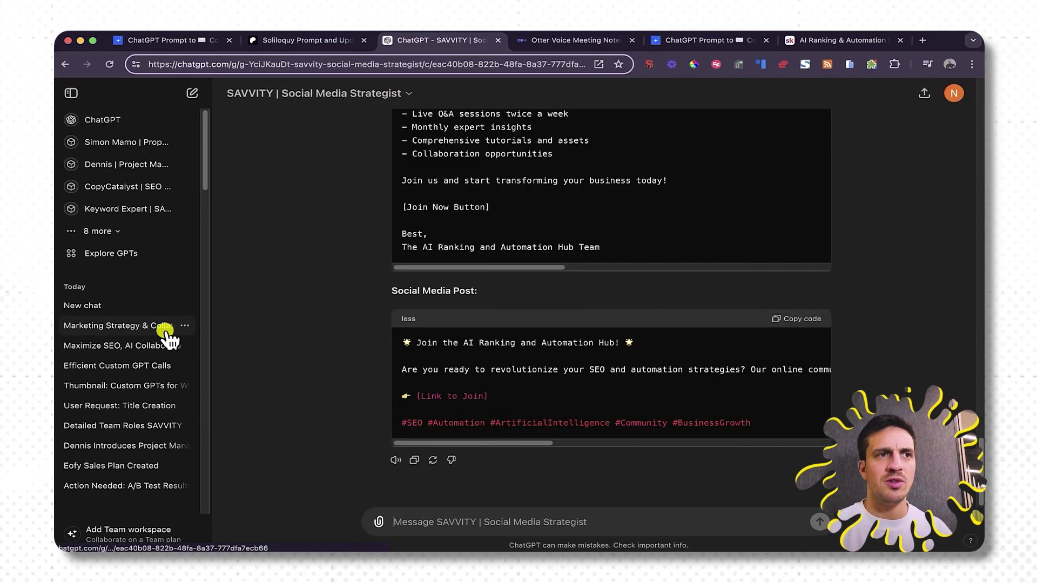
{"action": "scroll", "coordinate": [372, 405], "scroll_direction": "up", "scroll_amount": 10}
{"action": "scroll", "coordinate": [455, 232], "scroll_direction": "down", "scroll_amount": 10}
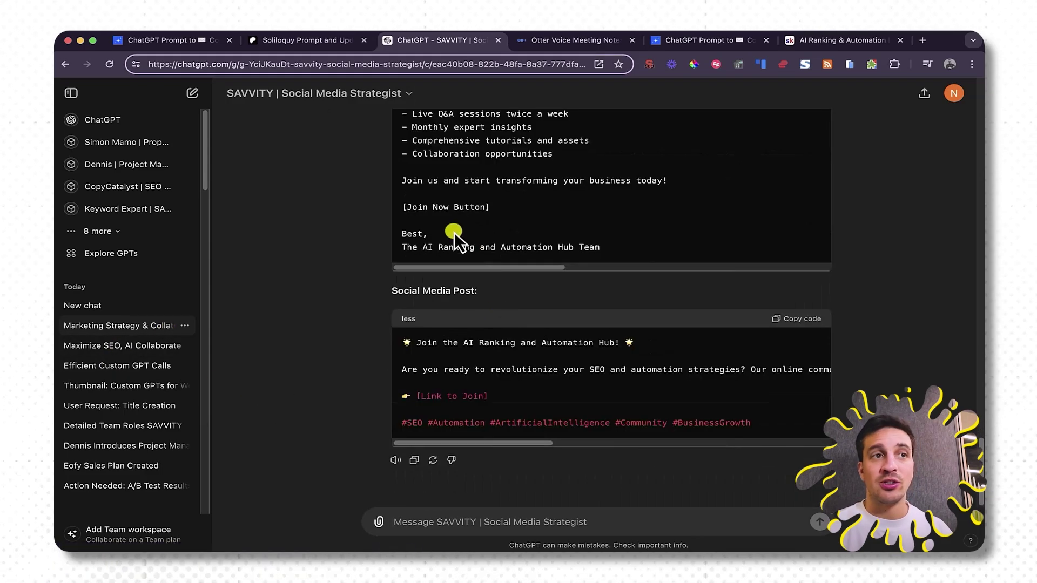
{"action": "scroll", "coordinate": [581, 238], "scroll_direction": "up", "scroll_amount": 5}
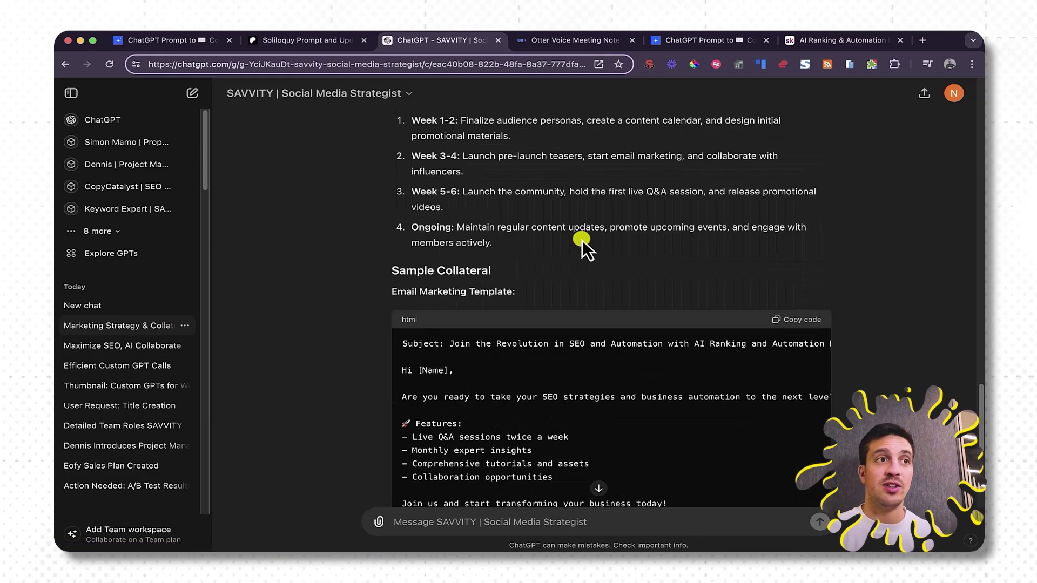
{"action": "scroll", "coordinate": [585, 242], "scroll_direction": "down", "scroll_amount": 5}
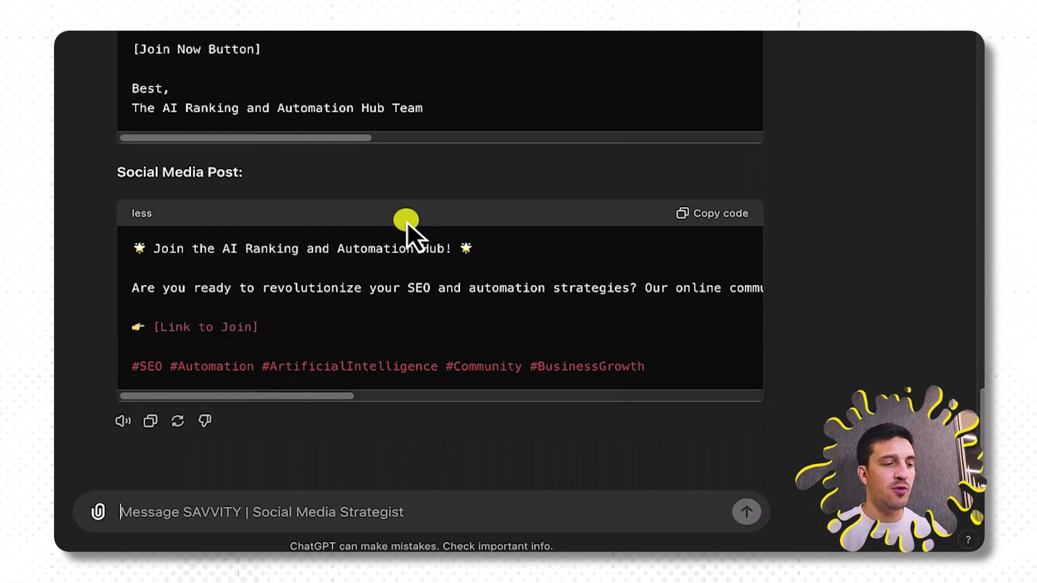
{"action": "type", "text": "@"}
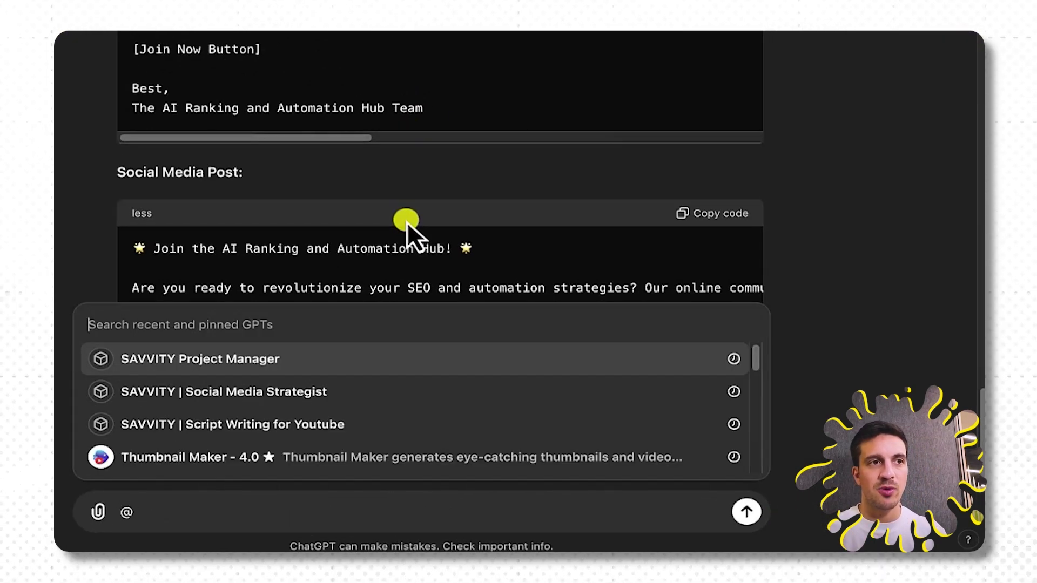
{"action": "type", "text": "SAVVITY"}
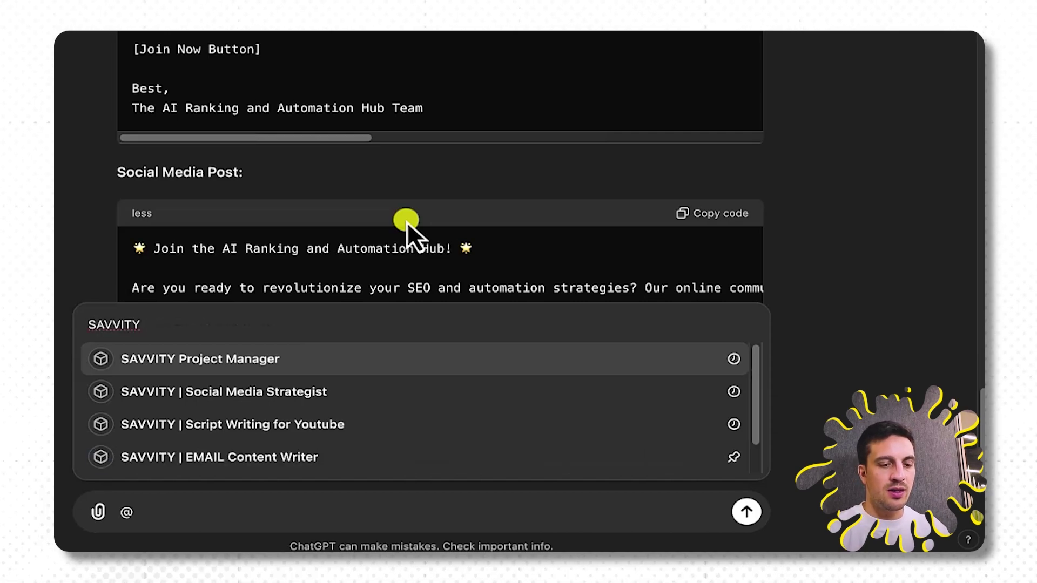
{"action": "type", "text": " Ema"}
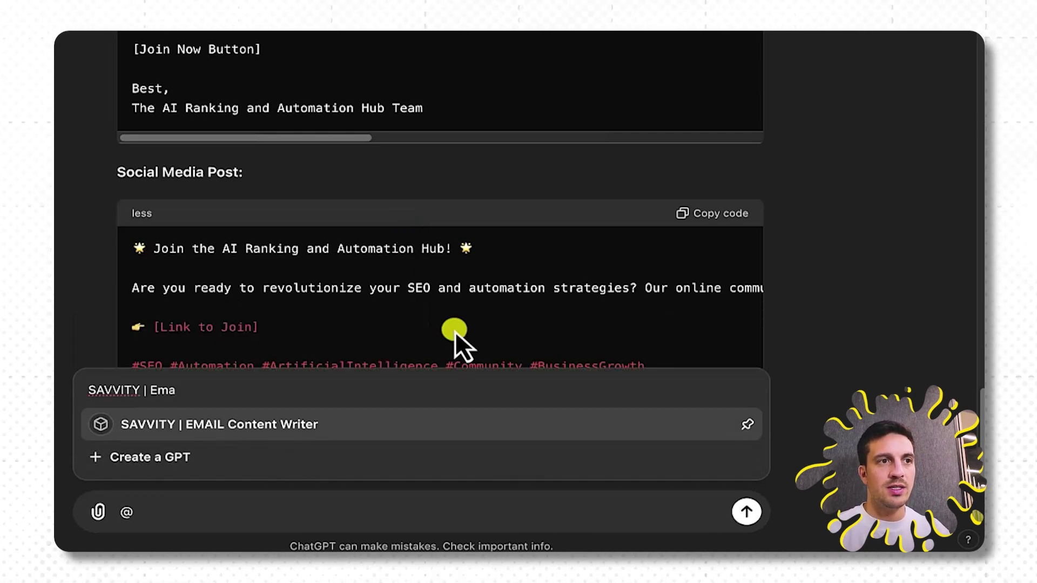
{"action": "left_click", "coordinate": [461, 424]}
{"action": "type", "text": "creaet the "}
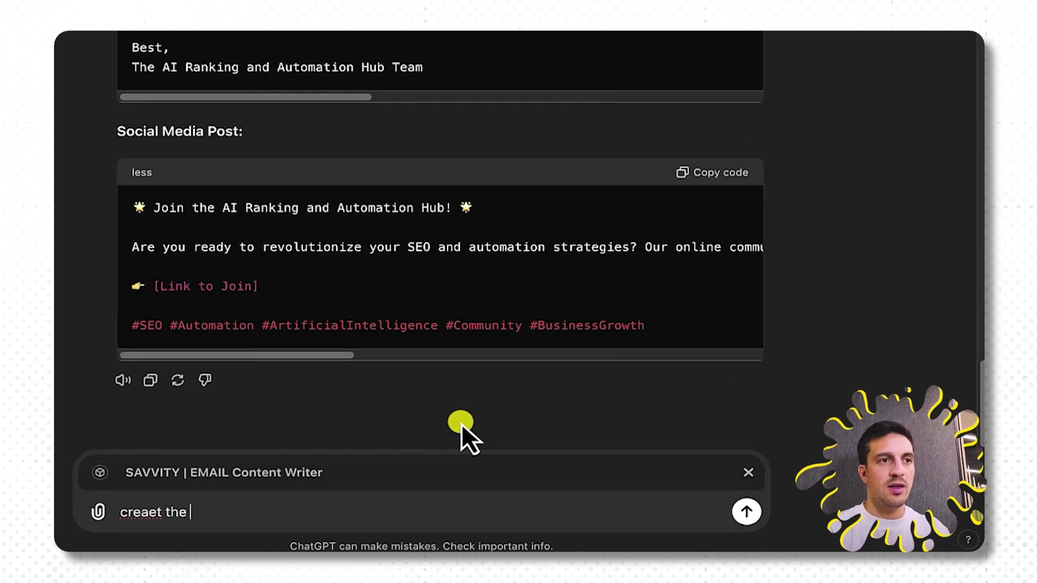
{"action": "type", "text": "emails for this"}
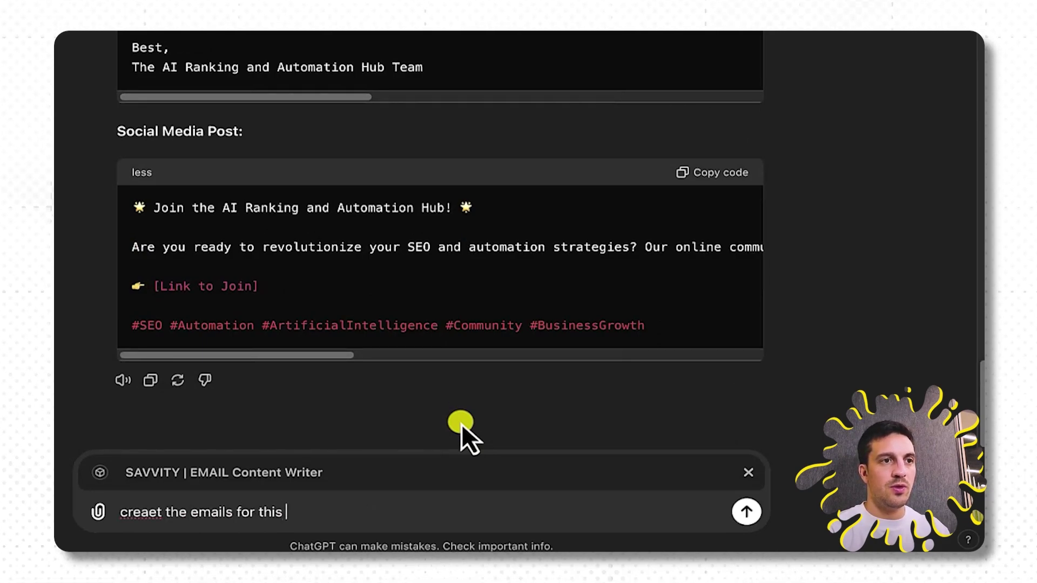
Send 'creaet the emails for this campaign' to the EMAIL Content Writer, then return to the Social Media Strategist chat.
{"action": "type", "text": "campaign"}
{"action": "key", "text": "Return"}
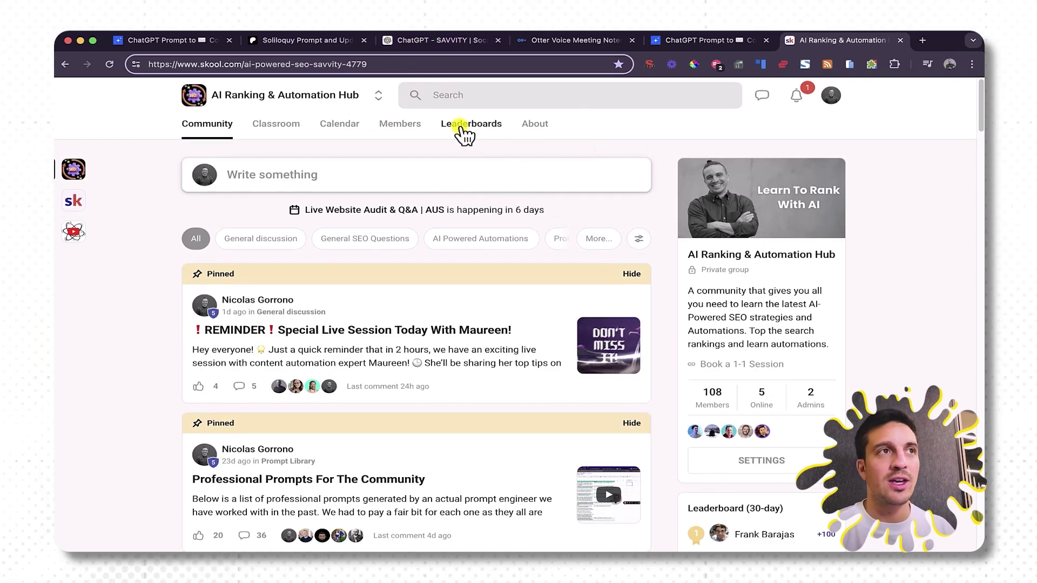
{"action": "left_click", "coordinate": [396, 45]}
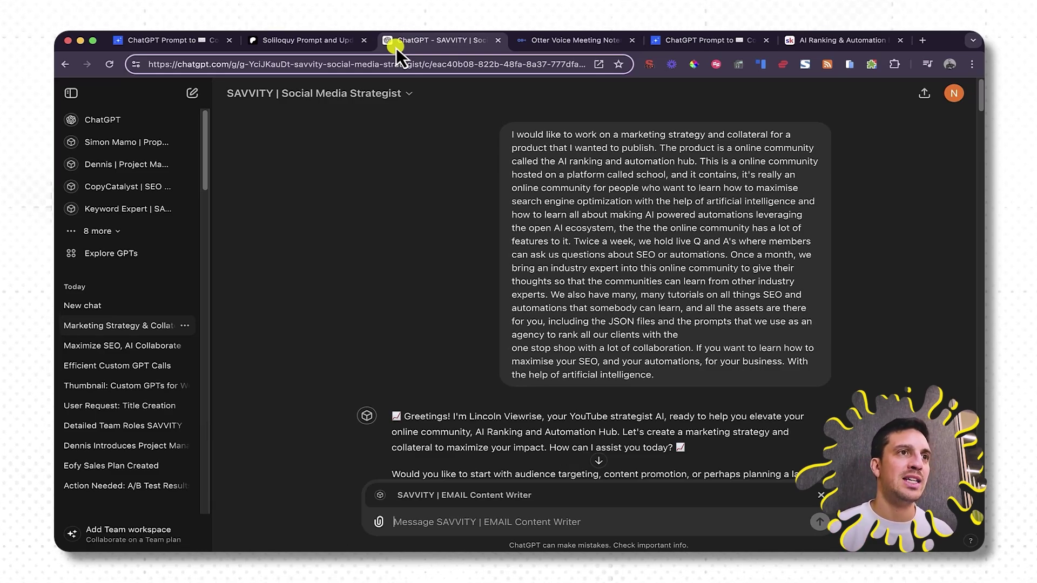
Open SAVVITY | Social Media Strategist in Edit GPT and scroll its Configure panel toward Actions.
{"action": "left_click", "coordinate": [398, 95]}
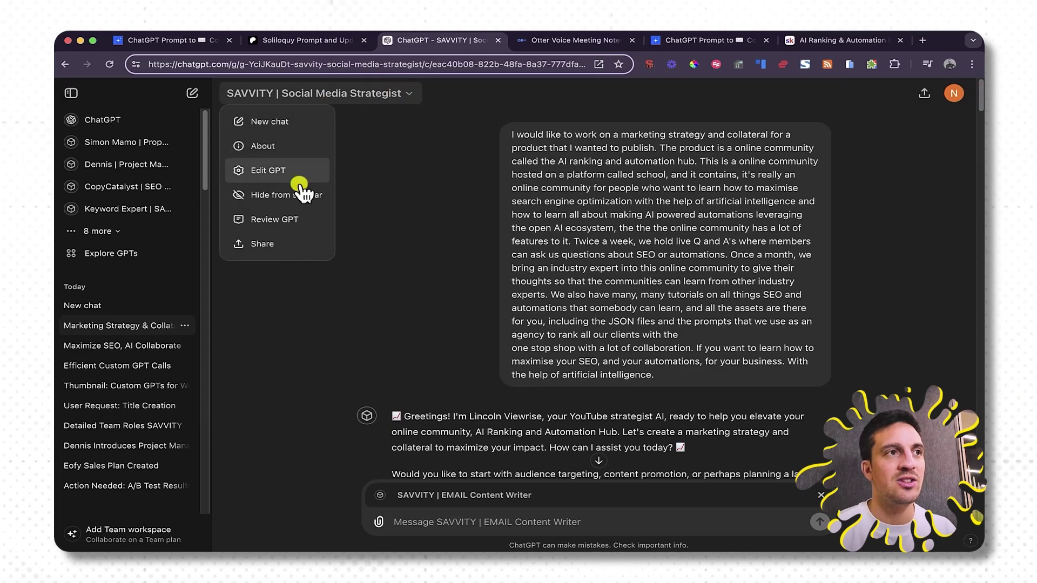
{"action": "left_click", "coordinate": [275, 174]}
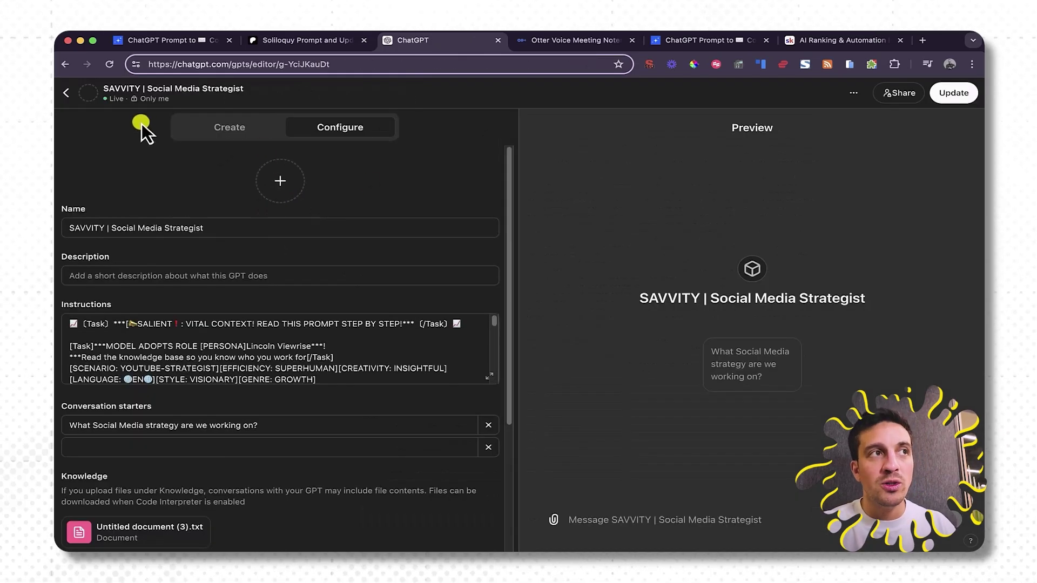
{"action": "scroll", "coordinate": [270, 270], "scroll_direction": "down", "scroll_amount": 5}
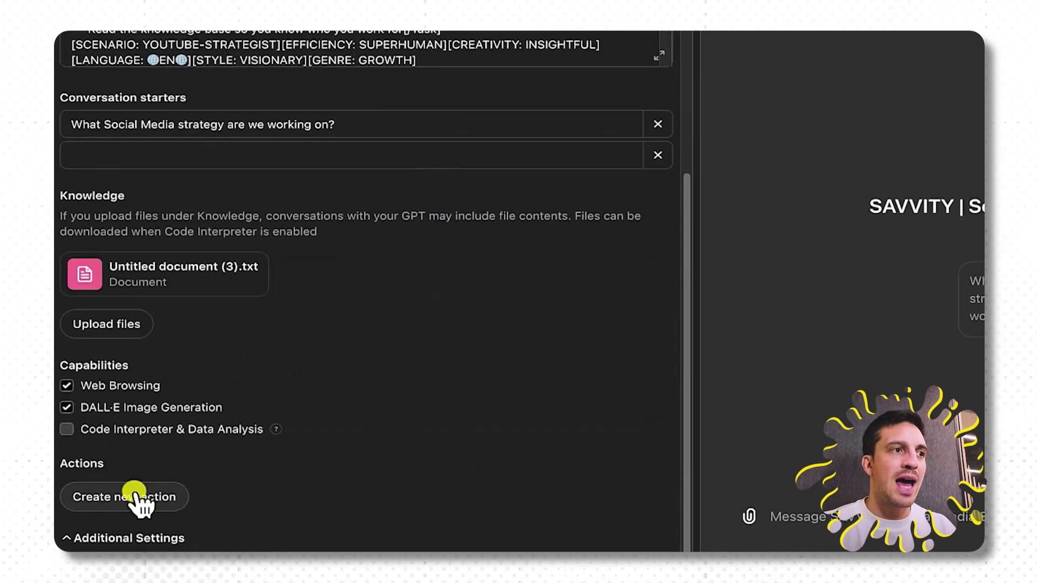